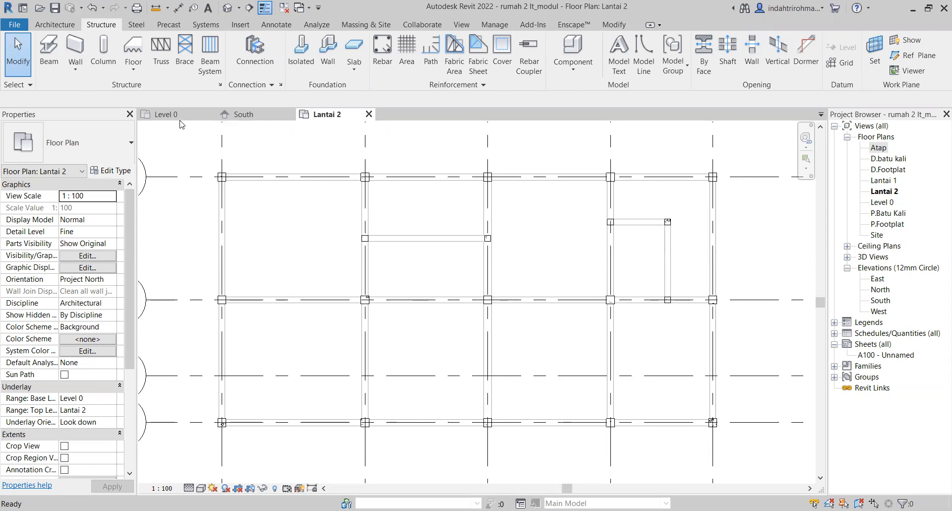
Examine the level names and elevations in the South elevation, from the footing levels up to Lantai 2
{"action": "left_click", "coordinate": [236, 117]}
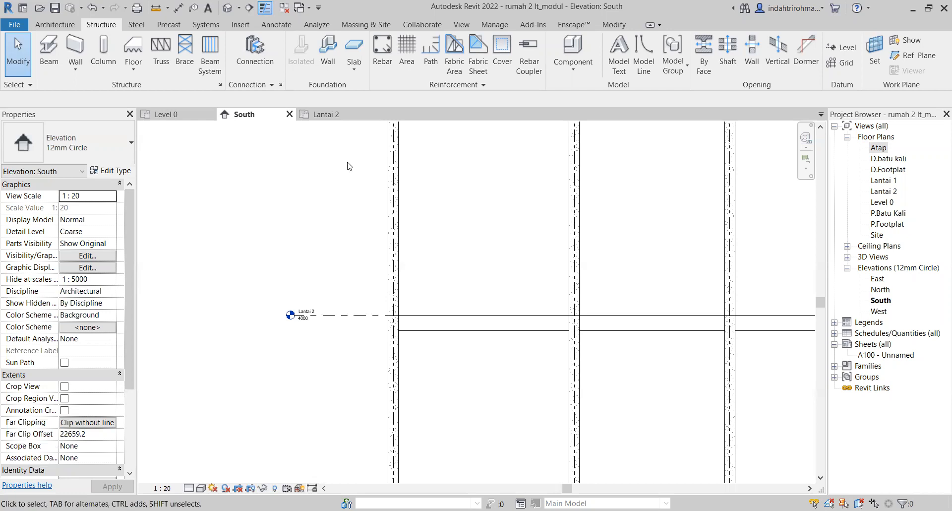
{"action": "scroll", "coordinate": [352, 164], "scroll_direction": "down", "scroll_amount": 2}
{"action": "scroll", "coordinate": [376, 364], "scroll_direction": "up", "scroll_amount": 5}
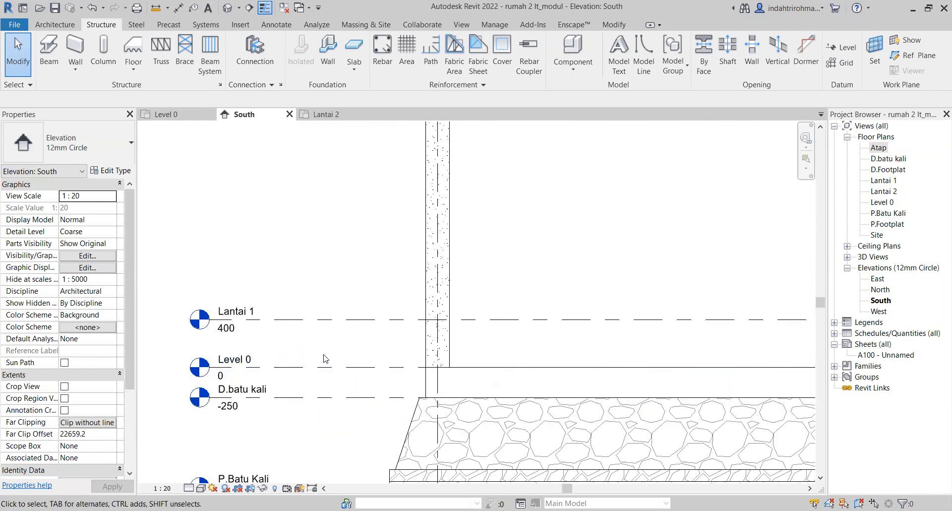
{"action": "middle_click_drag", "start_coordinate": [335, 354], "coordinate": [192, 290]}
{"action": "middle_click_drag", "start_coordinate": [312, 326], "coordinate": [381, 339]}
{"action": "middle_click_drag", "start_coordinate": [330, 308], "coordinate": [360, 270]}
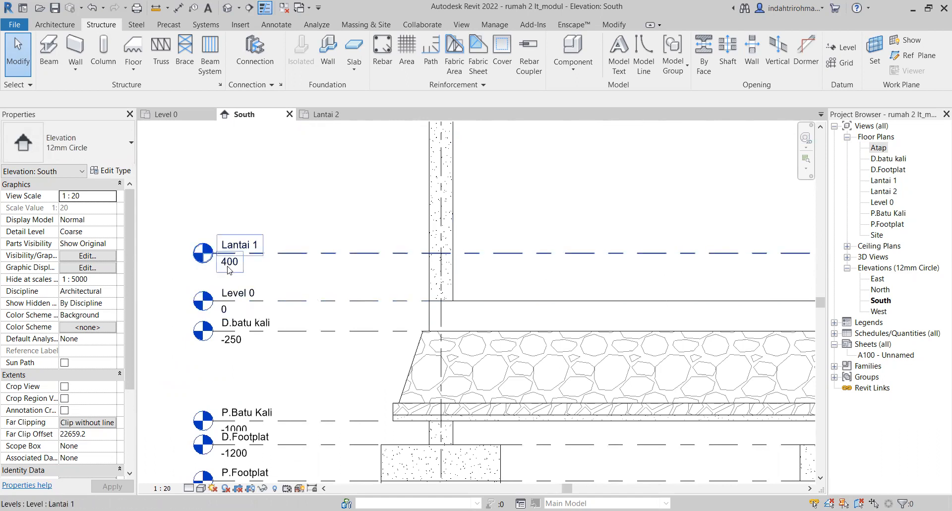
{"action": "scroll", "coordinate": [365, 329], "scroll_direction": "down", "scroll_amount": 2}
{"action": "middle_click_drag", "start_coordinate": [493, 297], "coordinate": [453, 304]}
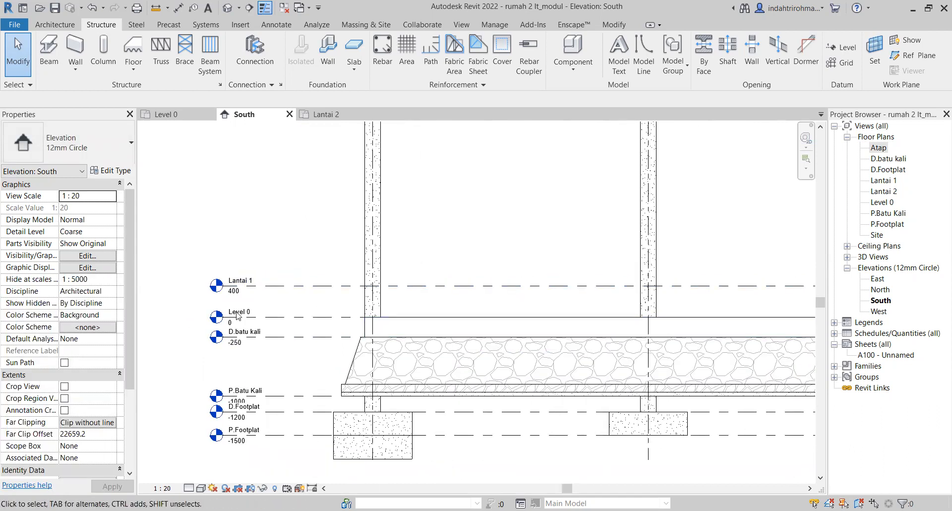
{"action": "scroll", "coordinate": [225, 320], "scroll_direction": "up", "scroll_amount": 3}
{"action": "scroll", "coordinate": [224, 319], "scroll_direction": "up", "scroll_amount": 1}
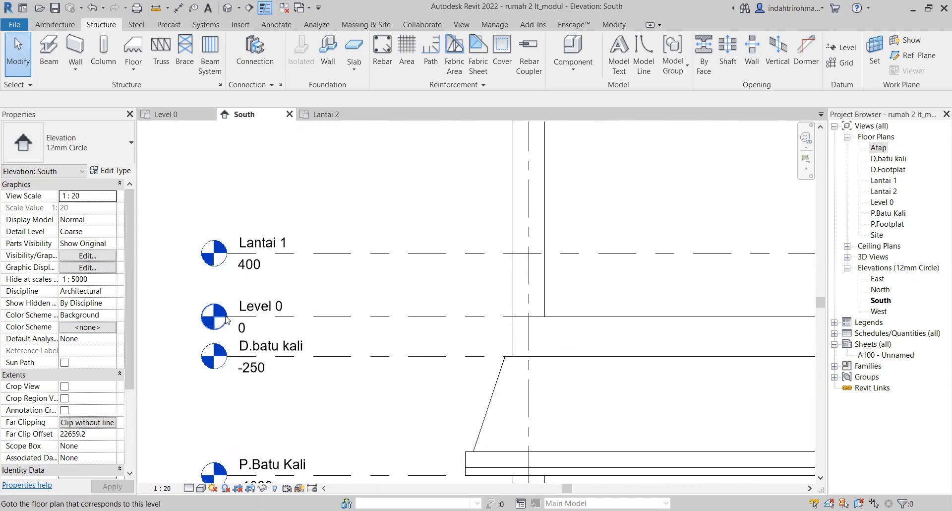
Open the Level 0 floor plan and bring the beam and grid layout into view
{"action": "left_click", "coordinate": [171, 114]}
{"action": "scroll", "coordinate": [397, 258], "scroll_direction": "down", "scroll_amount": 2}
{"action": "middle_click_drag", "start_coordinate": [397, 258], "coordinate": [428, 284]}
{"action": "scroll", "coordinate": [473, 276], "scroll_direction": "up", "scroll_amount": 3}
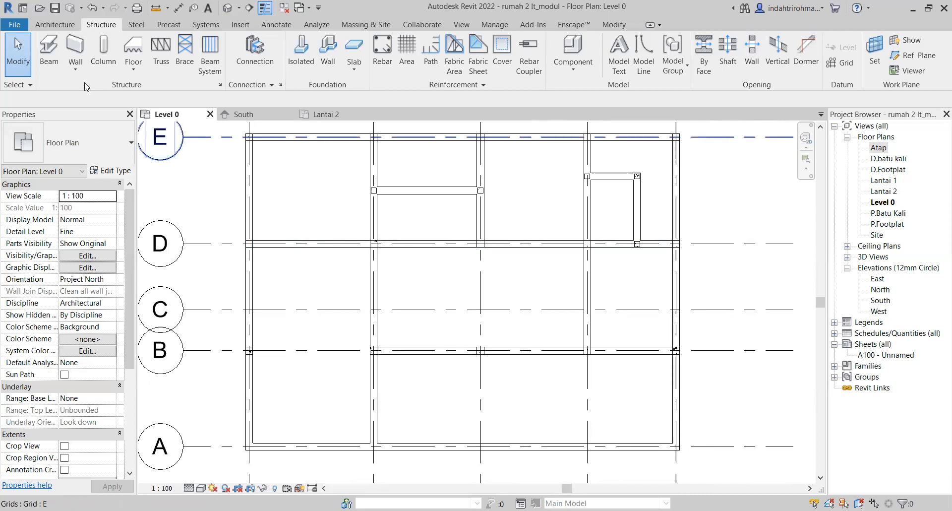
Start an architectural wall and duplicate its basic wall type under the name D.Bata 150 mm
{"action": "left_click", "coordinate": [55, 24]}
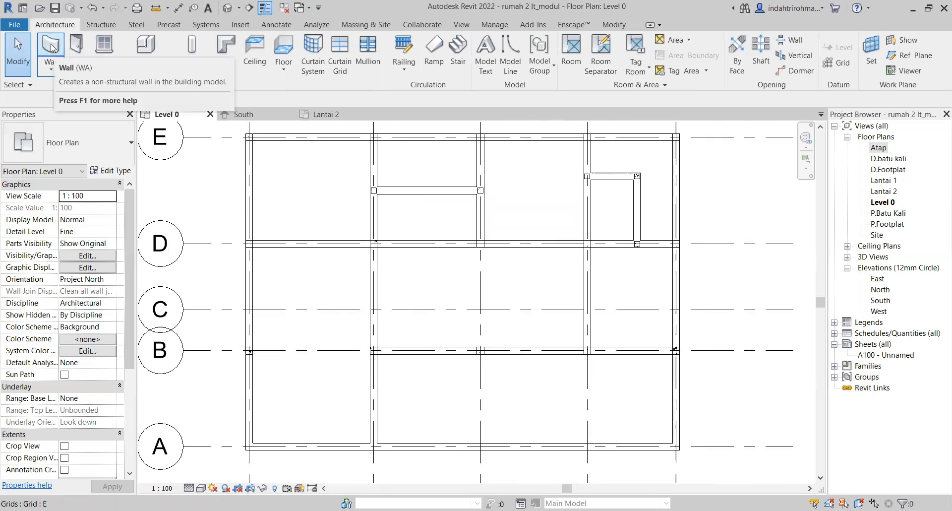
{"action": "left_click", "coordinate": [51, 47]}
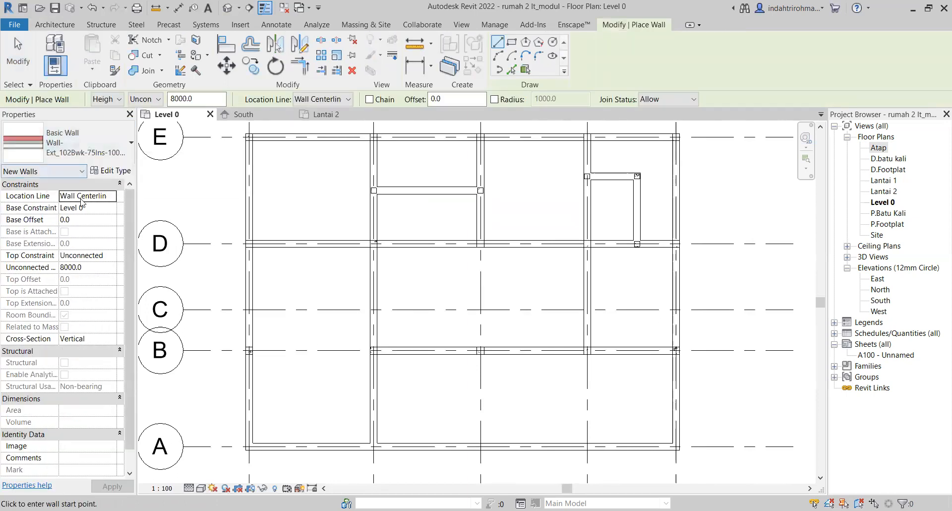
{"action": "left_click", "coordinate": [123, 171]}
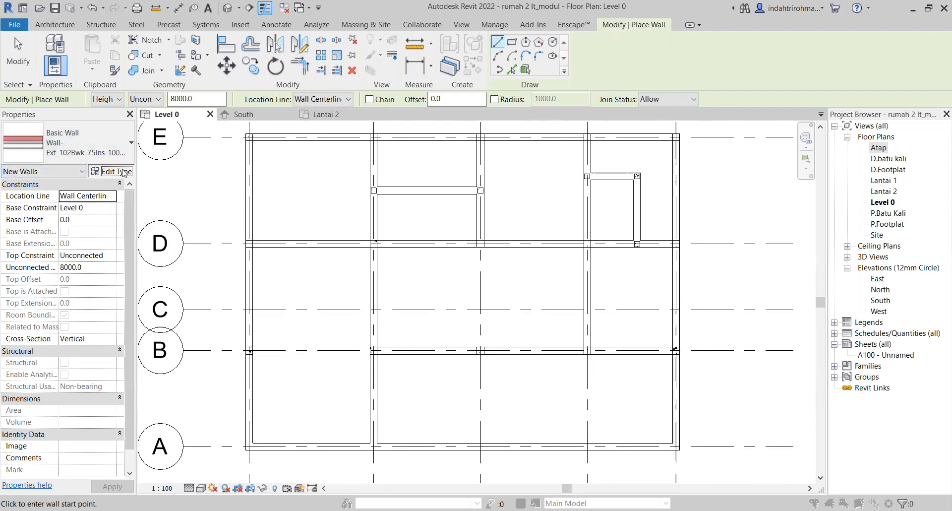
{"action": "left_click", "coordinate": [535, 135]}
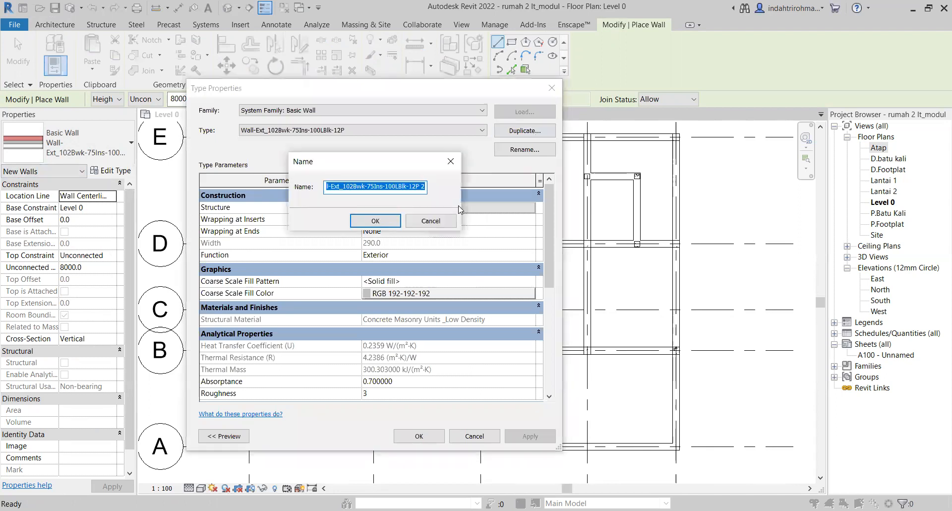
{"action": "type", "text": "D"}
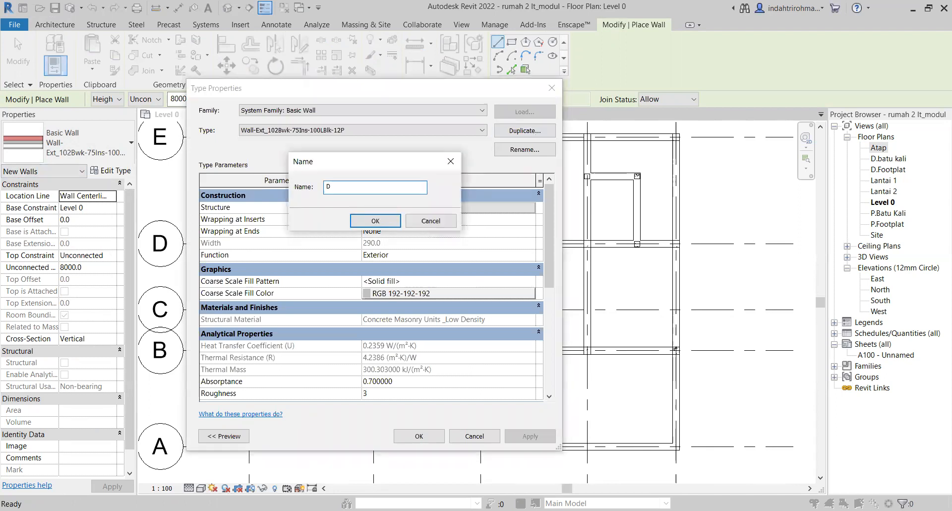
{"action": "type", "text": ".Bat"}
{"action": "left_click", "coordinate": [371, 226]}
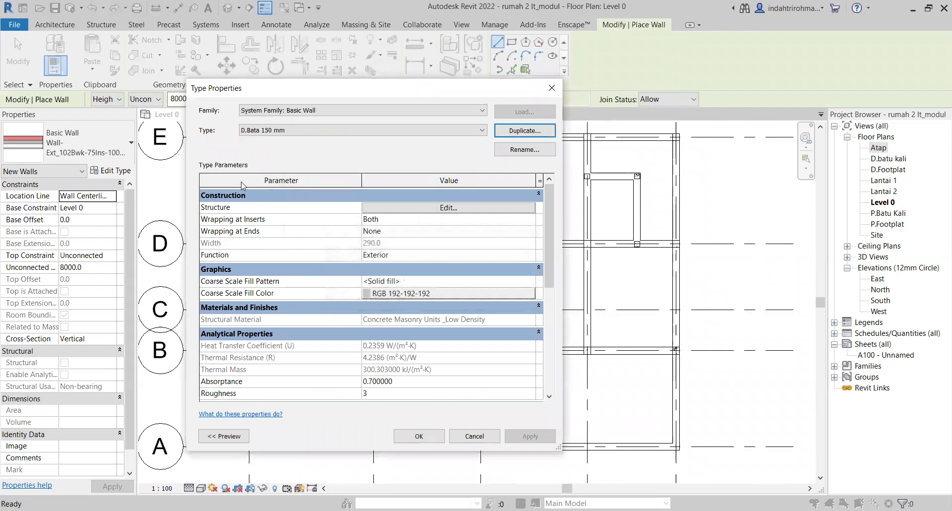
Delete the Thermal/Air Layer from the layer structure of the D.Bata 150 mm wall type
{"action": "left_click", "coordinate": [454, 208]}
{"action": "scroll", "coordinate": [220, 229], "scroll_direction": "down", "scroll_amount": 1}
{"action": "scroll", "coordinate": [223, 229], "scroll_direction": "up", "scroll_amount": 1}
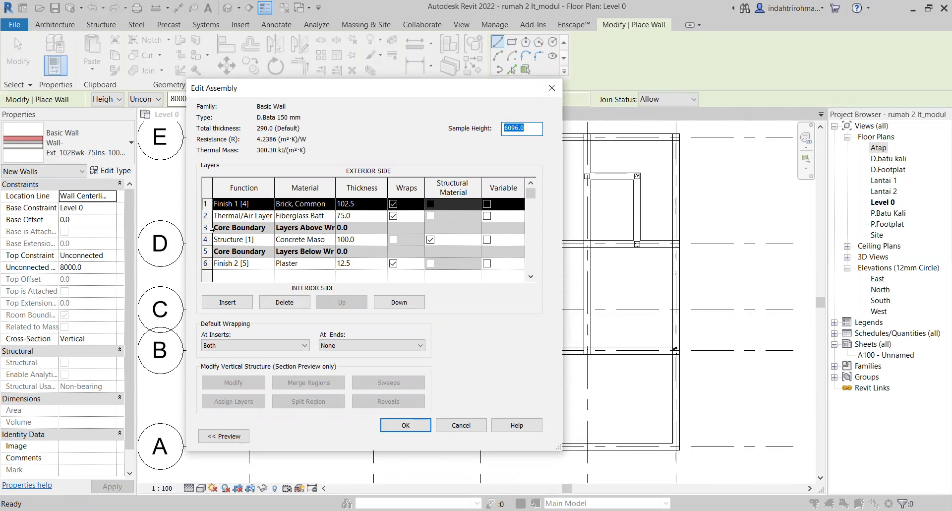
{"action": "left_click", "coordinate": [205, 203]}
{"action": "left_click", "coordinate": [205, 216]}
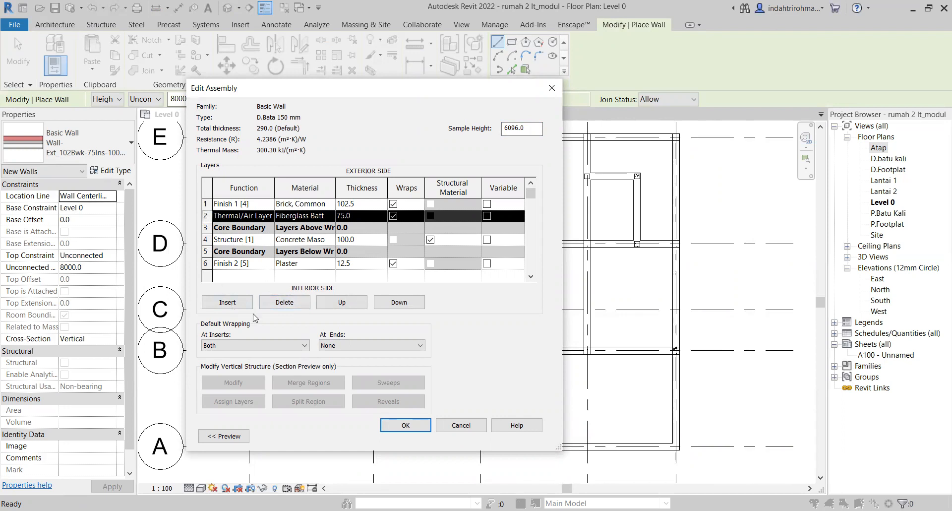
{"action": "left_click", "coordinate": [289, 302]}
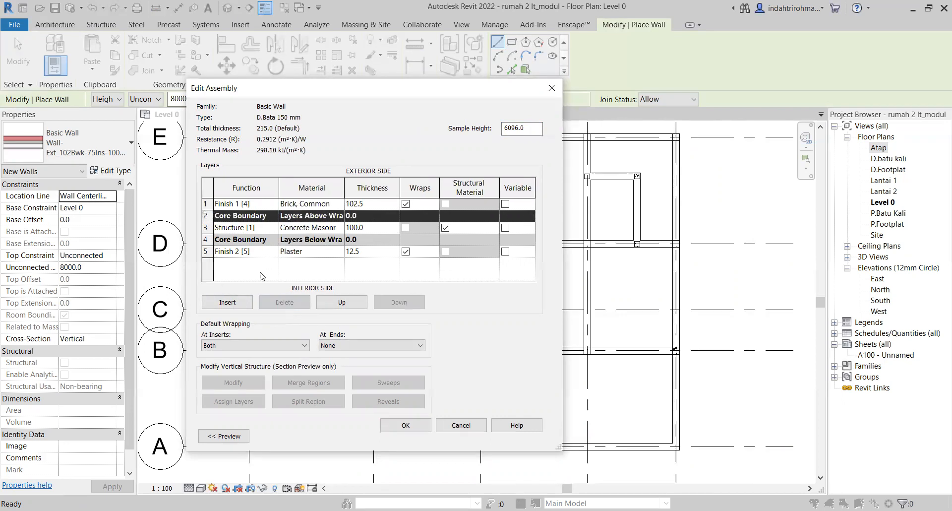
Find and select Brick, Common as the material for the wall's Structure [1] layer
{"action": "left_click", "coordinate": [250, 228]}
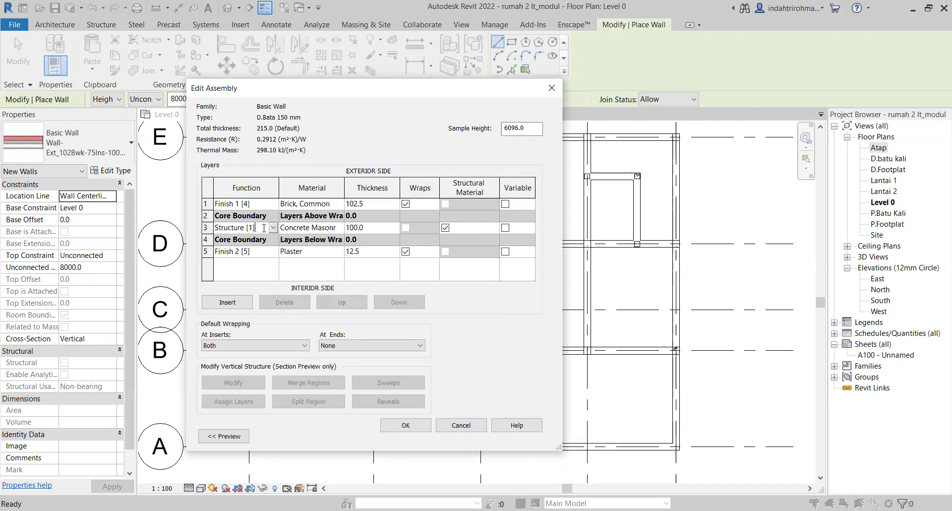
{"action": "left_click", "coordinate": [331, 228]}
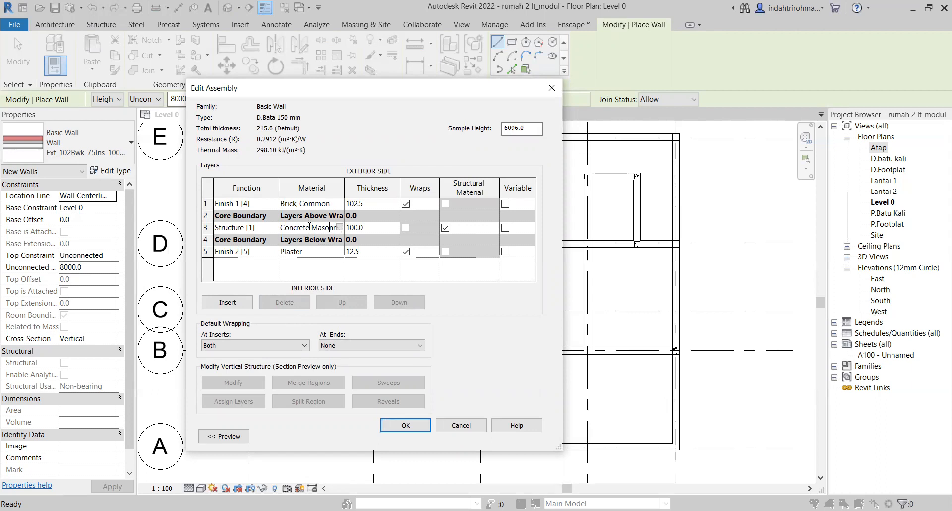
{"action": "left_click", "coordinate": [339, 228]}
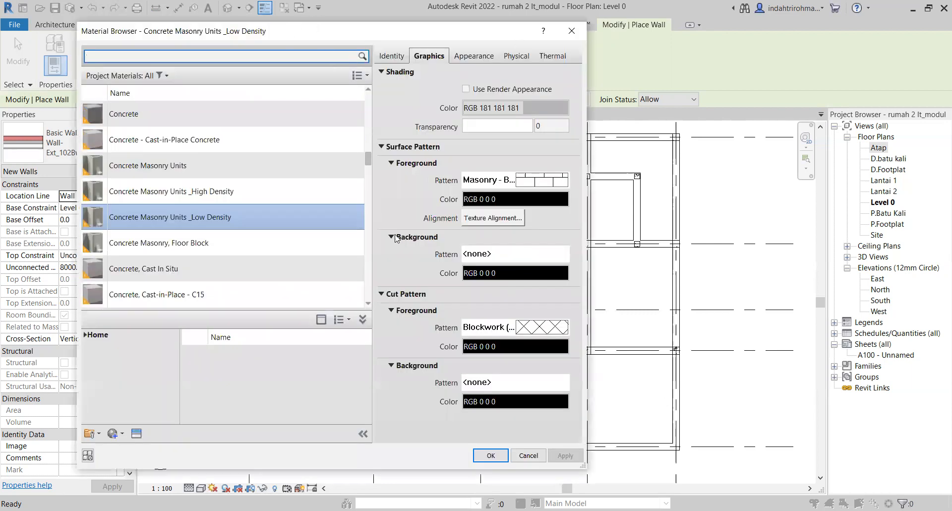
{"action": "left_click_drag", "start_coordinate": [516, 31], "coordinate": [747, 39]}
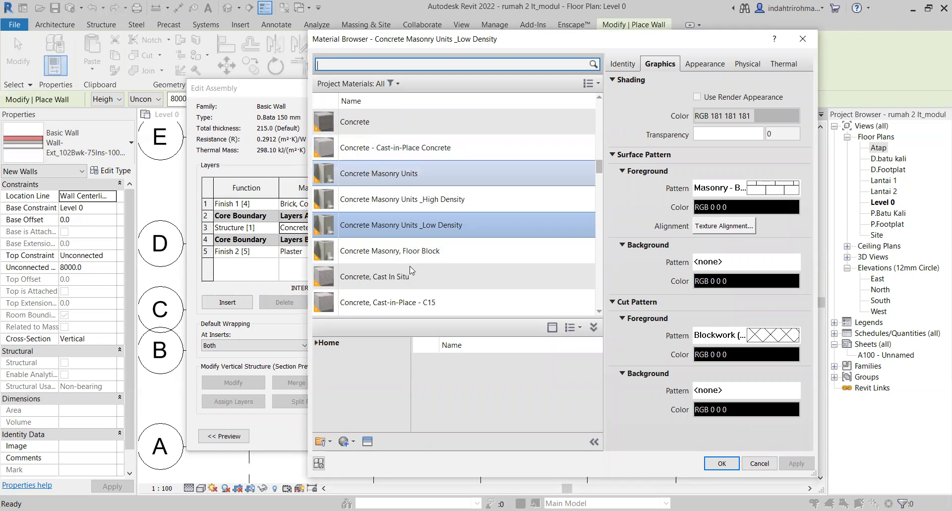
{"action": "scroll", "coordinate": [411, 270], "scroll_direction": "down", "scroll_amount": 10}
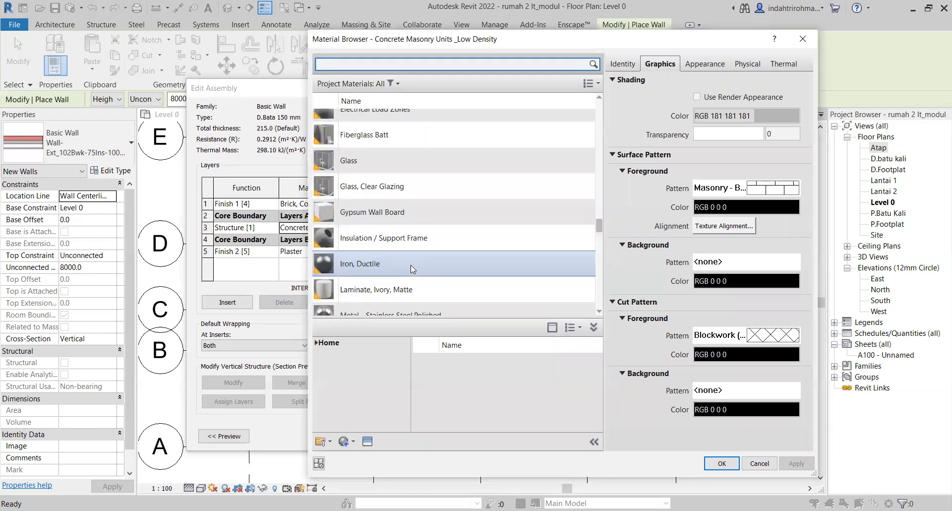
{"action": "scroll", "coordinate": [411, 266], "scroll_direction": "down", "scroll_amount": 3}
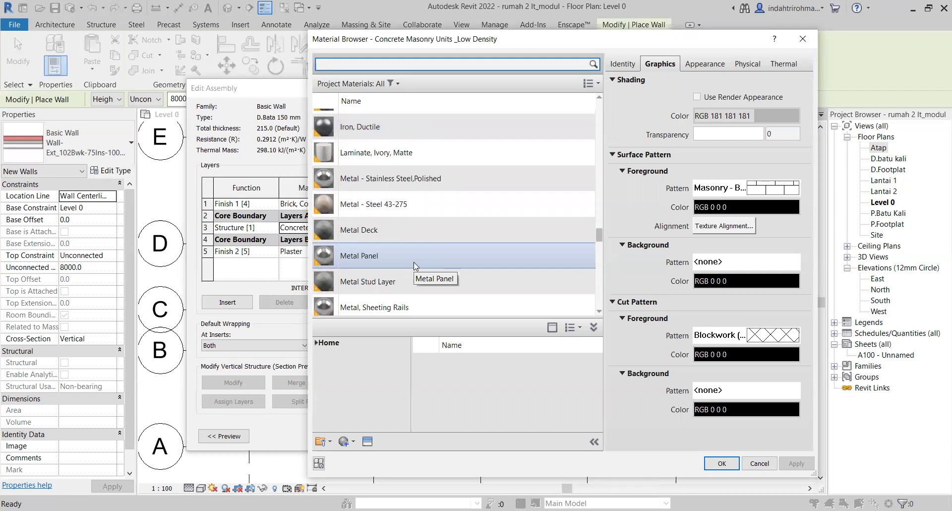
{"action": "scroll", "coordinate": [414, 262], "scroll_direction": "down", "scroll_amount": 5}
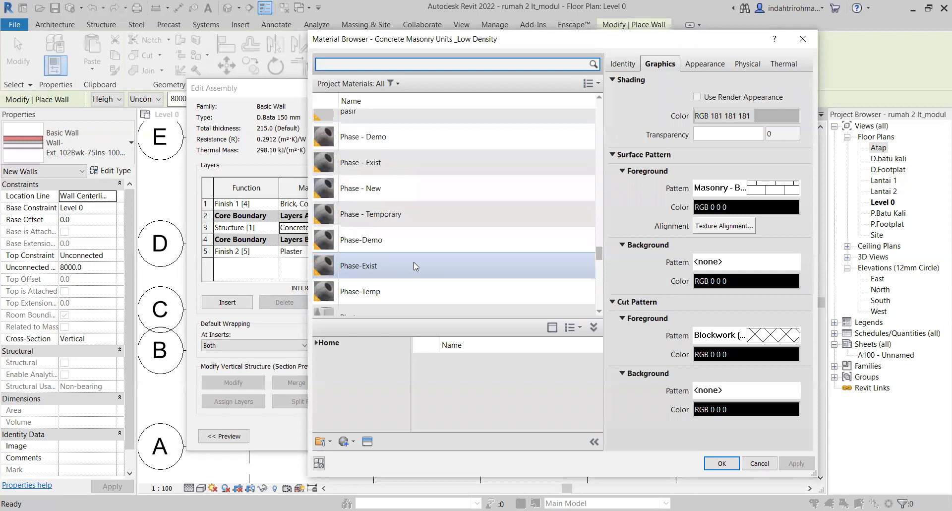
{"action": "scroll", "coordinate": [416, 264], "scroll_direction": "up", "scroll_amount": 20}
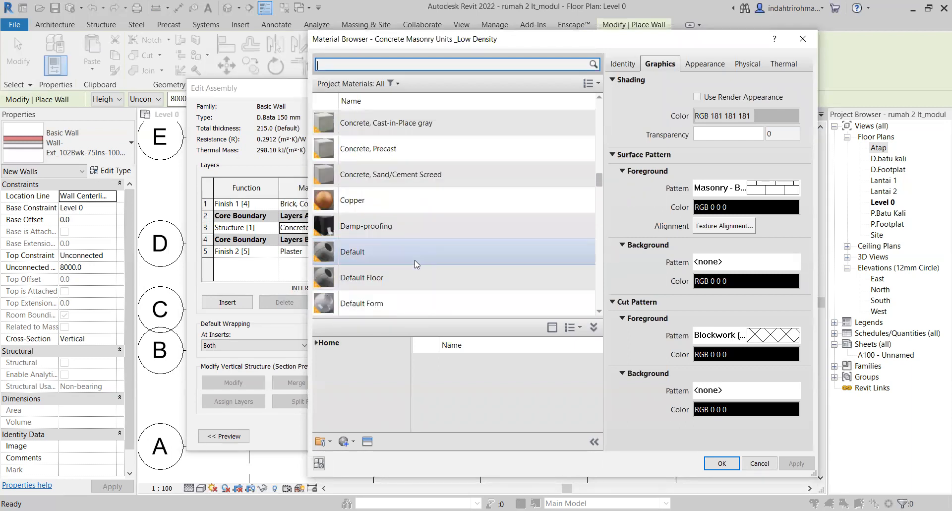
{"action": "scroll", "coordinate": [414, 260], "scroll_direction": "up", "scroll_amount": 2}
{"action": "scroll", "coordinate": [414, 260], "scroll_direction": "down", "scroll_amount": 5}
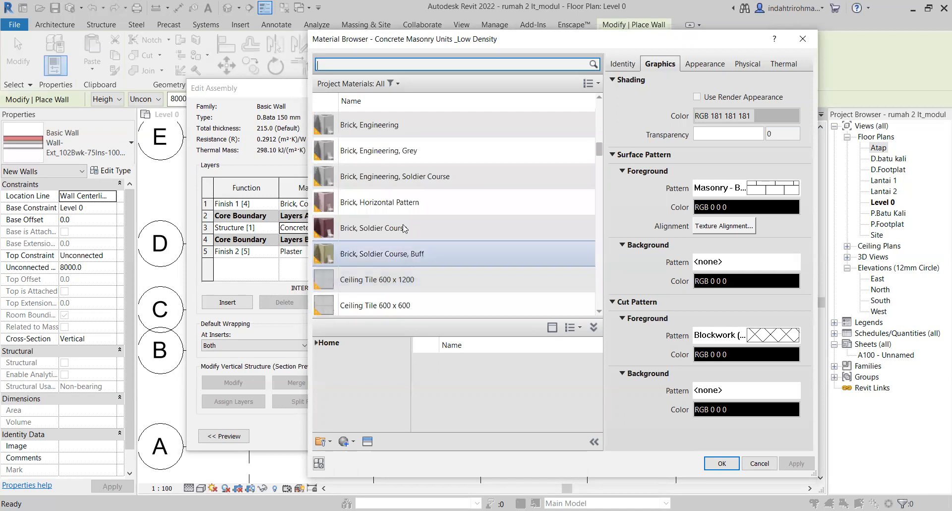
{"action": "scroll", "coordinate": [385, 243], "scroll_direction": "down", "scroll_amount": 3}
{"action": "scroll", "coordinate": [385, 245], "scroll_direction": "up", "scroll_amount": 5}
{"action": "left_click", "coordinate": [393, 171]}
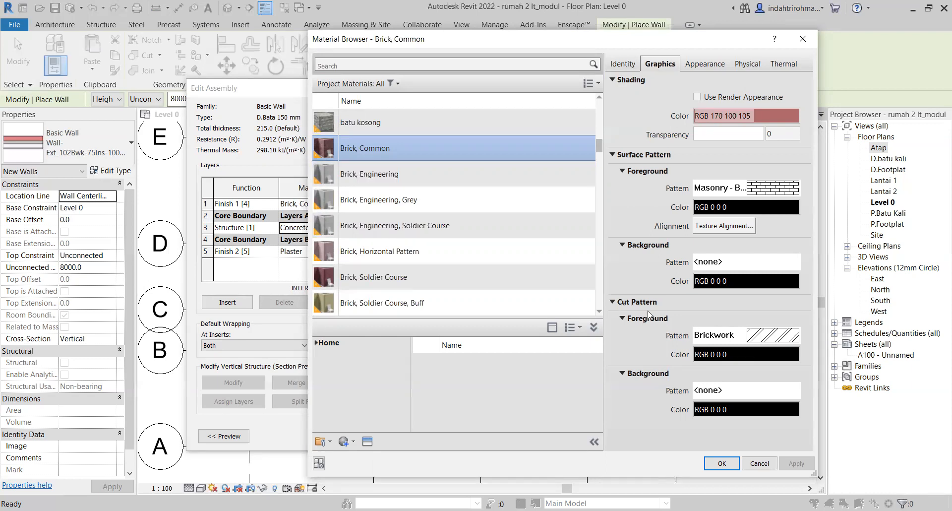
Review the drafting fill patterns, keep Brickwork as the foreground cut pattern of Brick, Common, and apply the material to the structure layer
{"action": "left_click", "coordinate": [773, 342]}
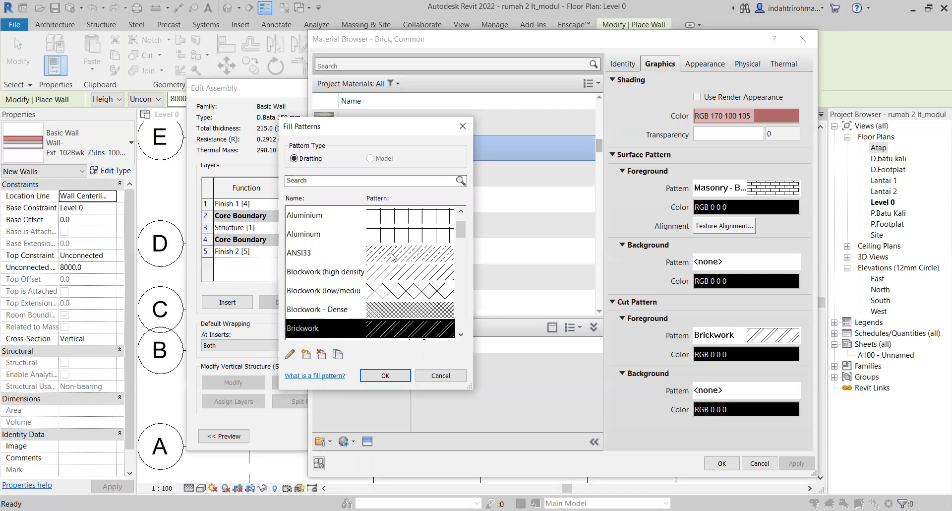
{"action": "scroll", "coordinate": [392, 257], "scroll_direction": "up", "scroll_amount": 1}
{"action": "scroll", "coordinate": [392, 257], "scroll_direction": "down", "scroll_amount": 3}
{"action": "scroll", "coordinate": [392, 256], "scroll_direction": "up", "scroll_amount": 1}
{"action": "scroll", "coordinate": [392, 257], "scroll_direction": "down", "scroll_amount": 2}
{"action": "scroll", "coordinate": [392, 258], "scroll_direction": "down", "scroll_amount": 1}
{"action": "scroll", "coordinate": [396, 259], "scroll_direction": "up", "scroll_amount": 3}
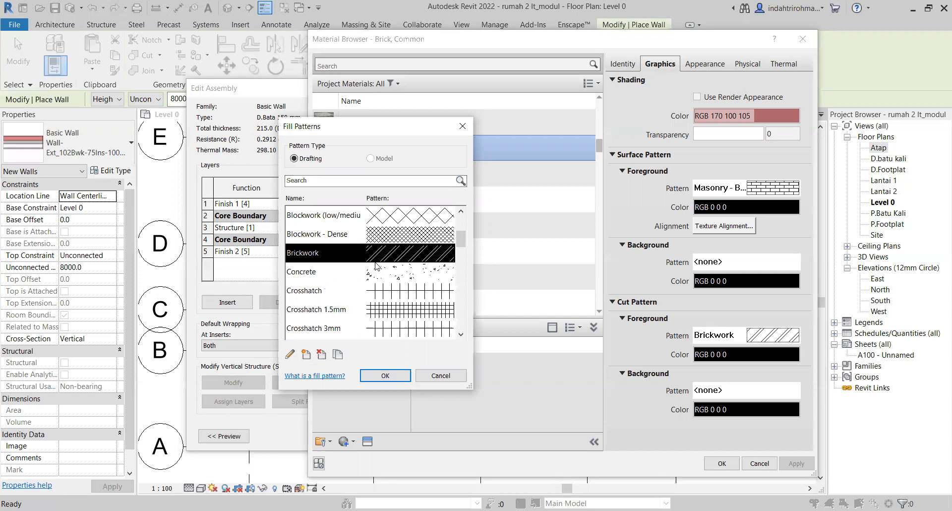
{"action": "left_click", "coordinate": [398, 376]}
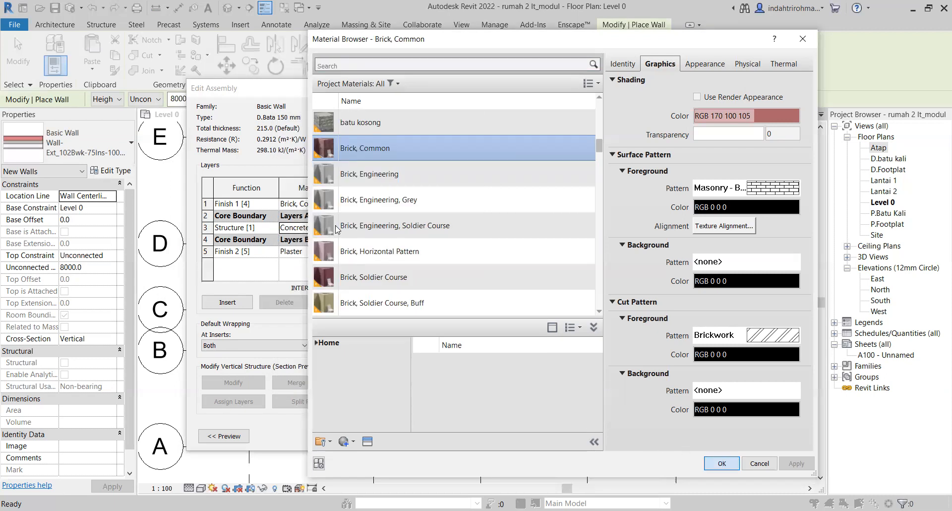
{"action": "key", "text": "Return"}
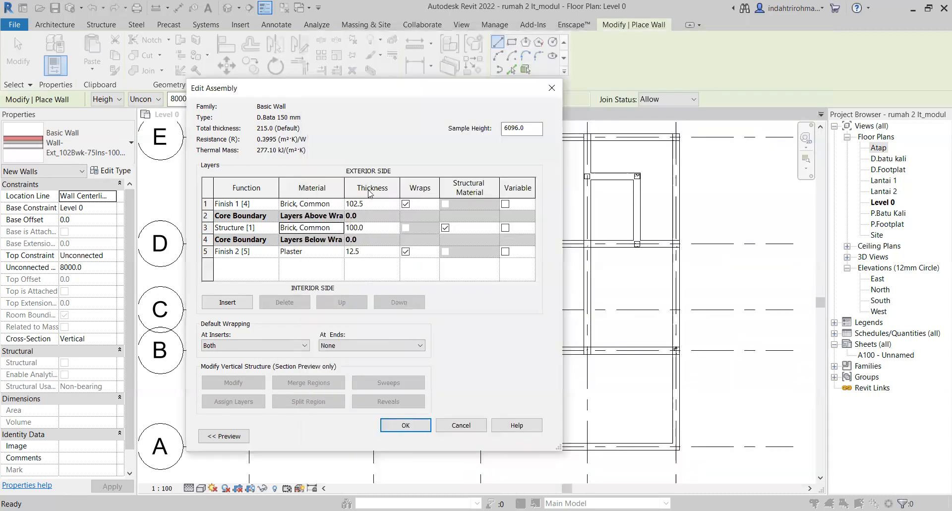
{"action": "left_click", "coordinate": [369, 228]}
{"action": "left_click_drag", "start_coordinate": [370, 226], "coordinate": [301, 241]}
{"action": "left_click", "coordinate": [377, 226]}
Insert a new layer directly below the Finish 1 [4] layer and set its function to Substrate [2]
{"action": "left_click", "coordinate": [207, 204]}
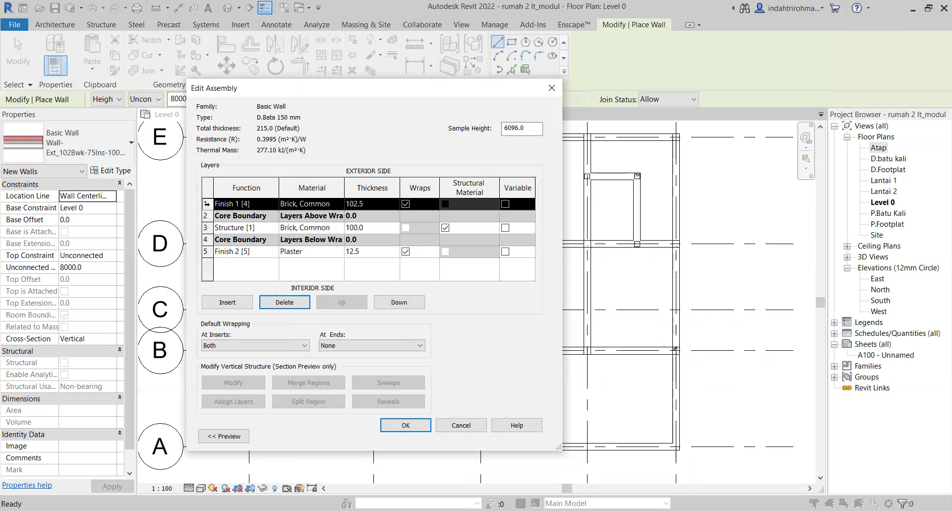
{"action": "left_click", "coordinate": [227, 303]}
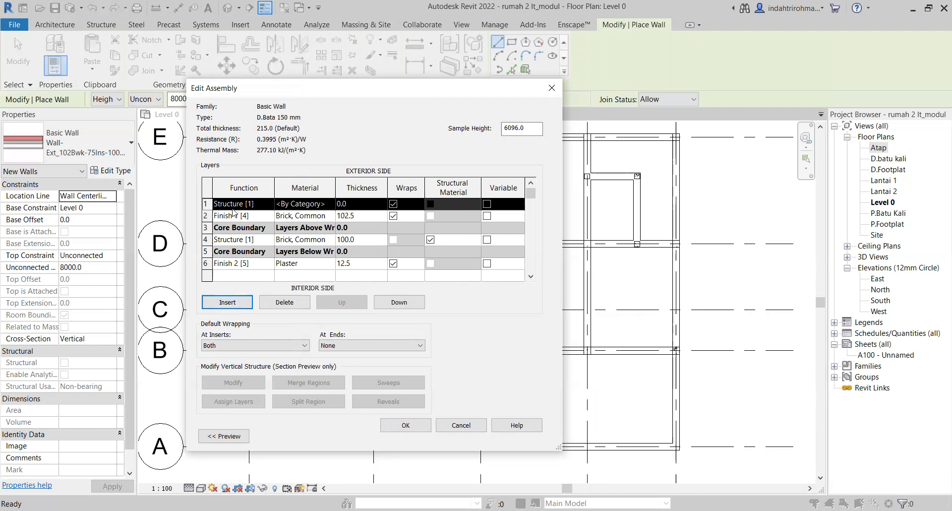
{"action": "left_click", "coordinate": [403, 306]}
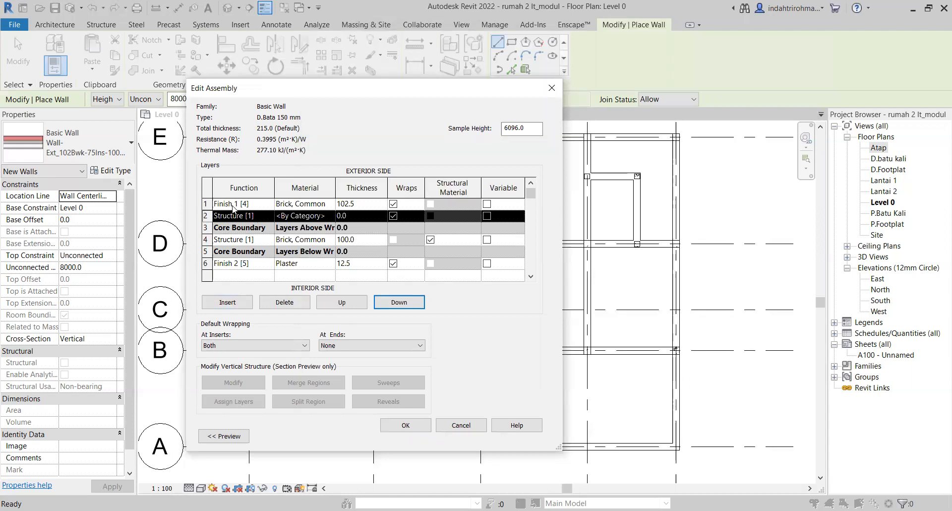
{"action": "left_click", "coordinate": [255, 218]}
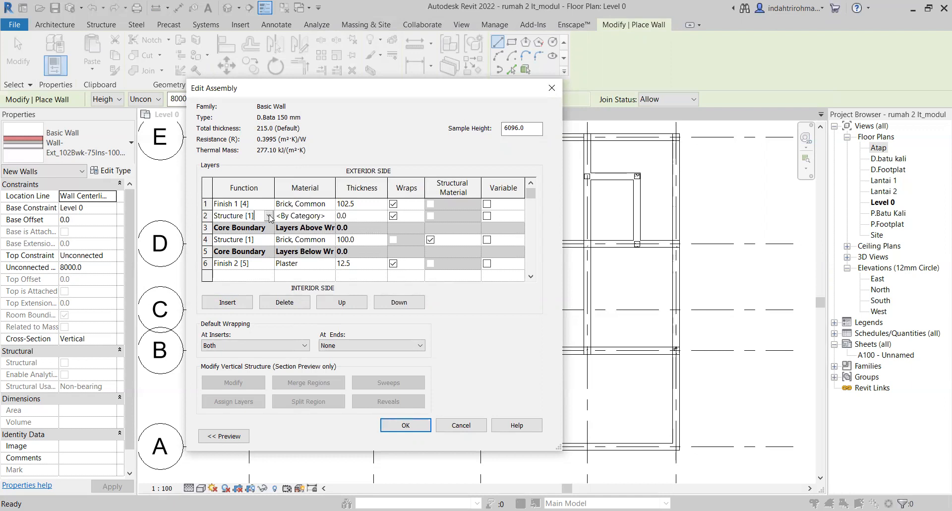
{"action": "left_click", "coordinate": [270, 216]}
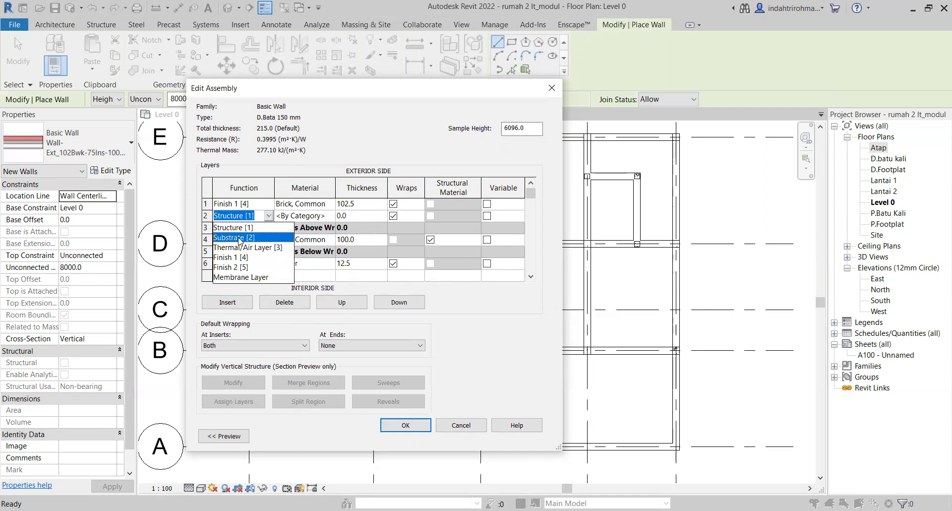
{"action": "left_click", "coordinate": [243, 239]}
Assign the Plaster material to the new Substrate [2] layer on the exterior side and set its thickness to 20
{"action": "left_click", "coordinate": [304, 216]}
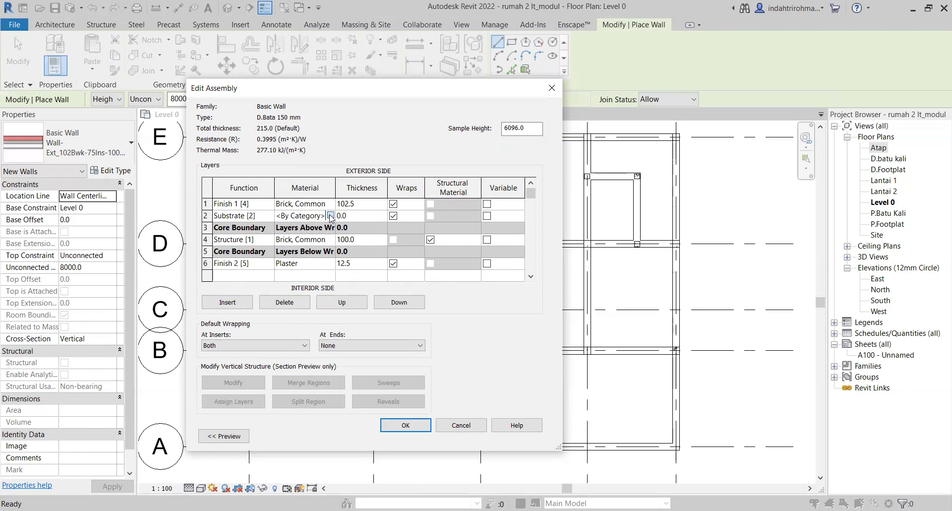
{"action": "left_click", "coordinate": [330, 216]}
{"action": "scroll", "coordinate": [420, 260], "scroll_direction": "down", "scroll_amount": 10}
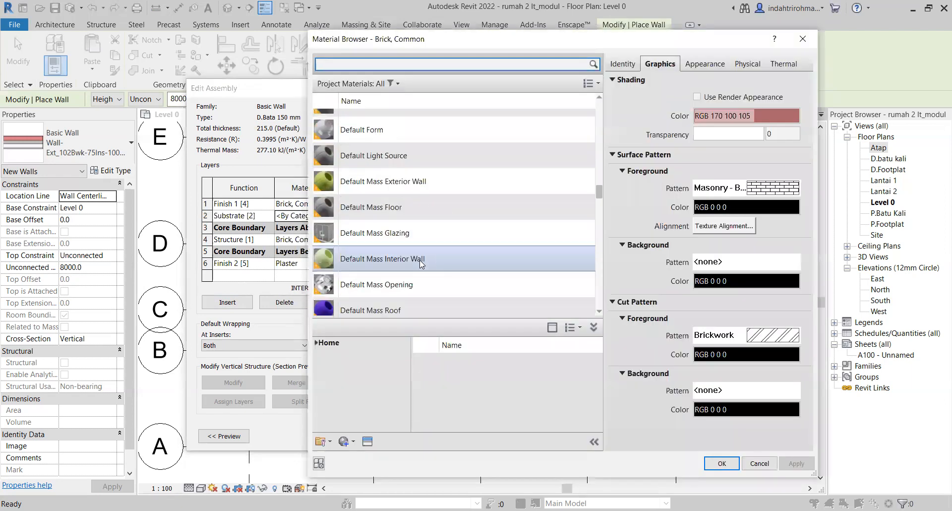
{"action": "scroll", "coordinate": [420, 262], "scroll_direction": "down", "scroll_amount": 8}
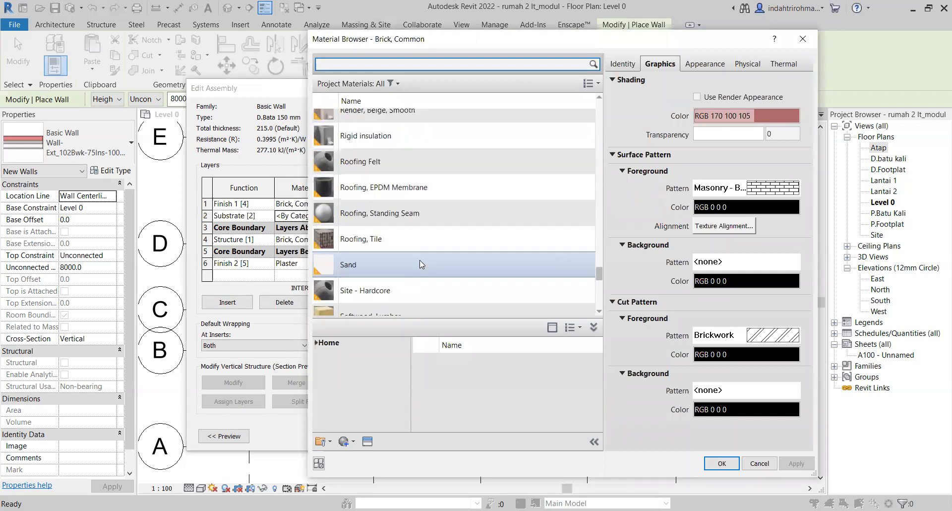
{"action": "scroll", "coordinate": [418, 260], "scroll_direction": "up", "scroll_amount": 3}
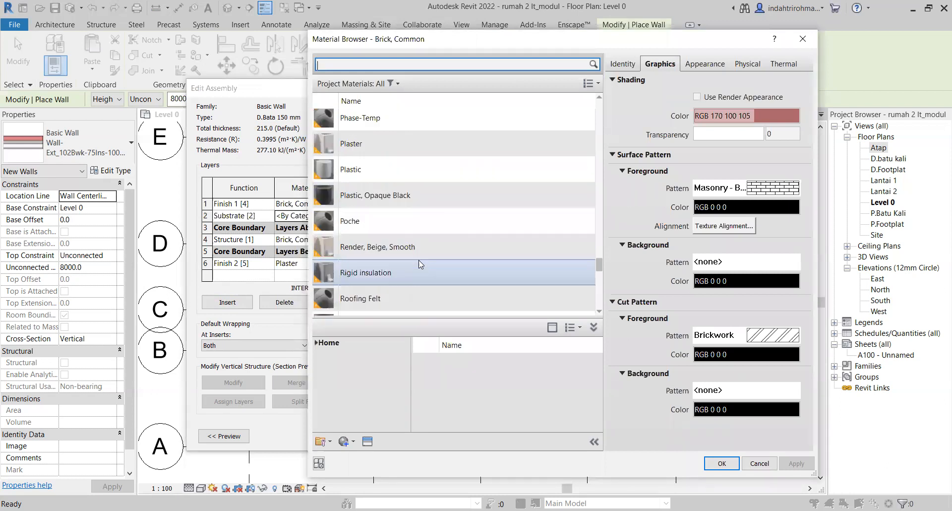
{"action": "left_click", "coordinate": [385, 141]}
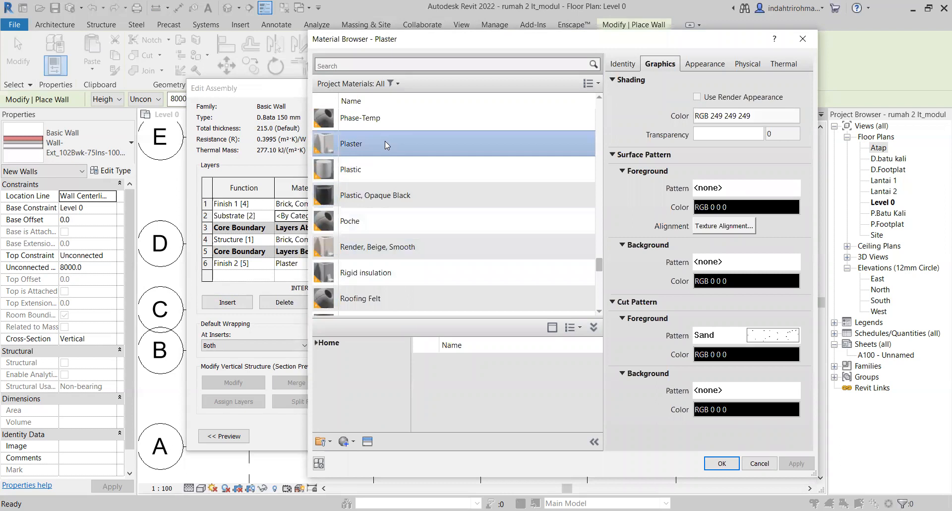
{"action": "left_click", "coordinate": [721, 464]}
{"action": "left_click", "coordinate": [346, 215]}
{"action": "left_click_drag", "start_coordinate": [346, 215], "coordinate": [299, 221]}
{"action": "type", "text": "20"}
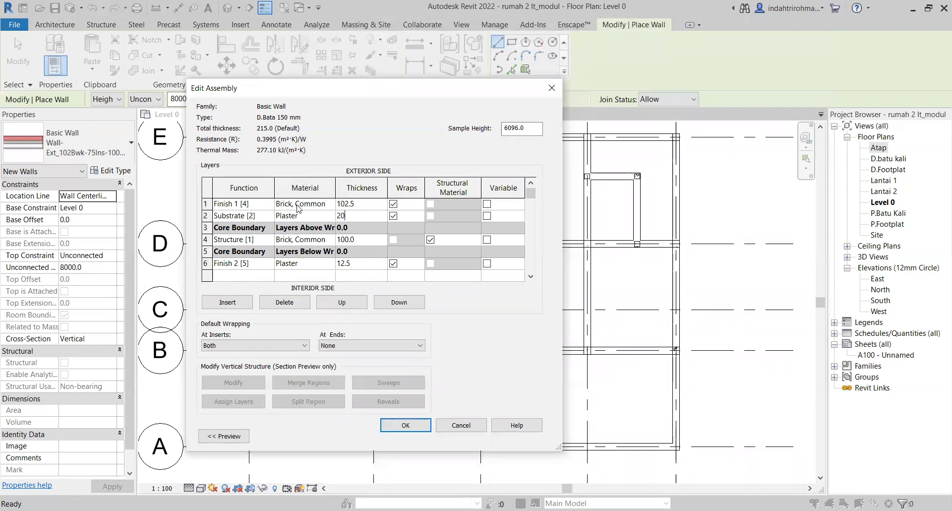
Change the exterior Finish 1 [4] layer's material to Paint - White Lining and set its thickness to 5
{"action": "left_click", "coordinate": [328, 204]}
{"action": "left_click", "coordinate": [330, 203]}
{"action": "scroll", "coordinate": [408, 236], "scroll_direction": "down", "scroll_amount": 5}
{"action": "scroll", "coordinate": [409, 236], "scroll_direction": "down", "scroll_amount": 8}
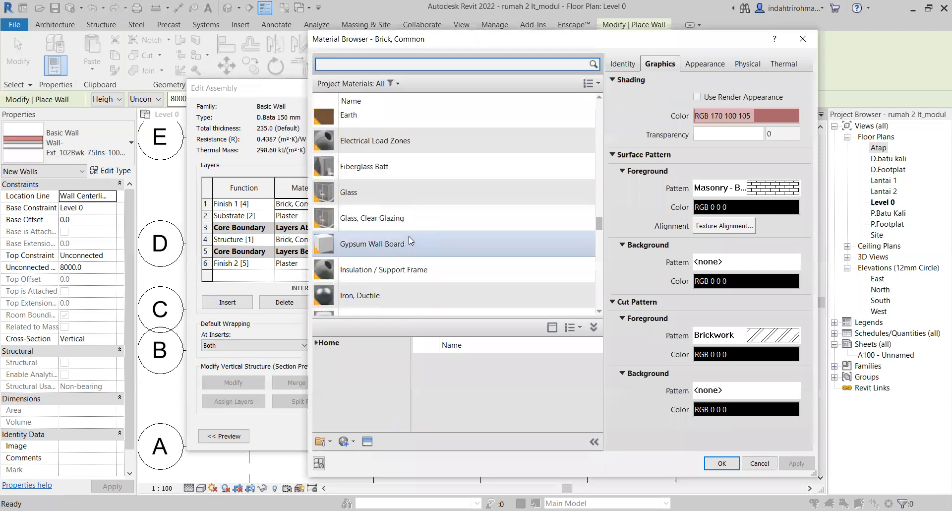
{"action": "scroll", "coordinate": [409, 236], "scroll_direction": "down", "scroll_amount": 8}
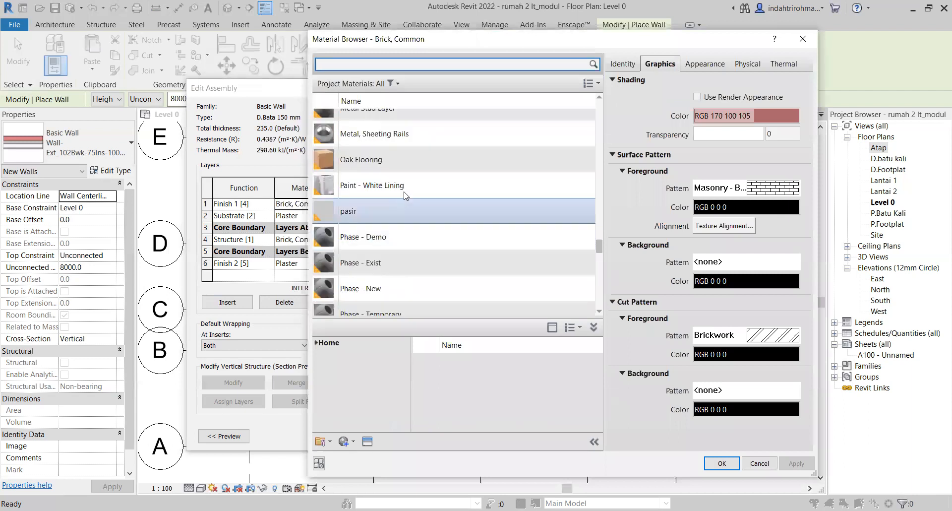
{"action": "left_click", "coordinate": [405, 194]}
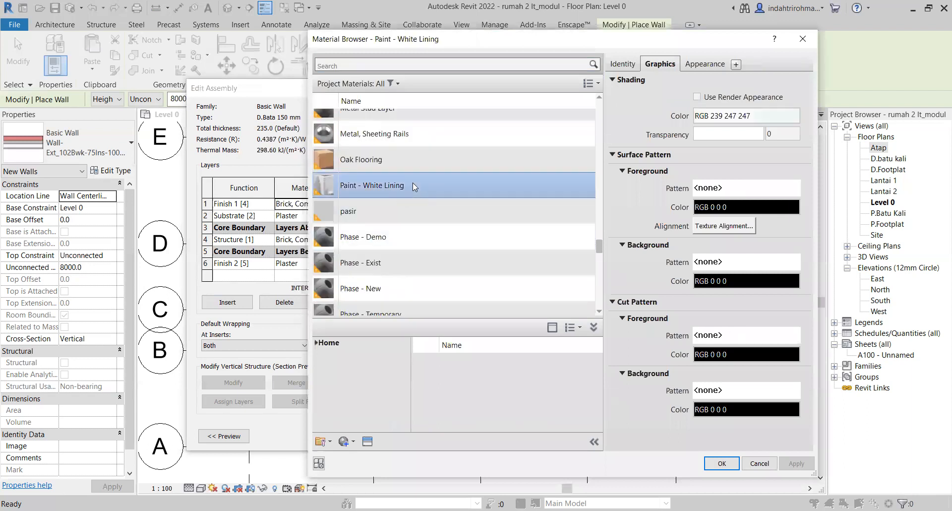
{"action": "left_click", "coordinate": [722, 463]}
{"action": "left_click", "coordinate": [369, 202]}
{"action": "type", "text": "5"}
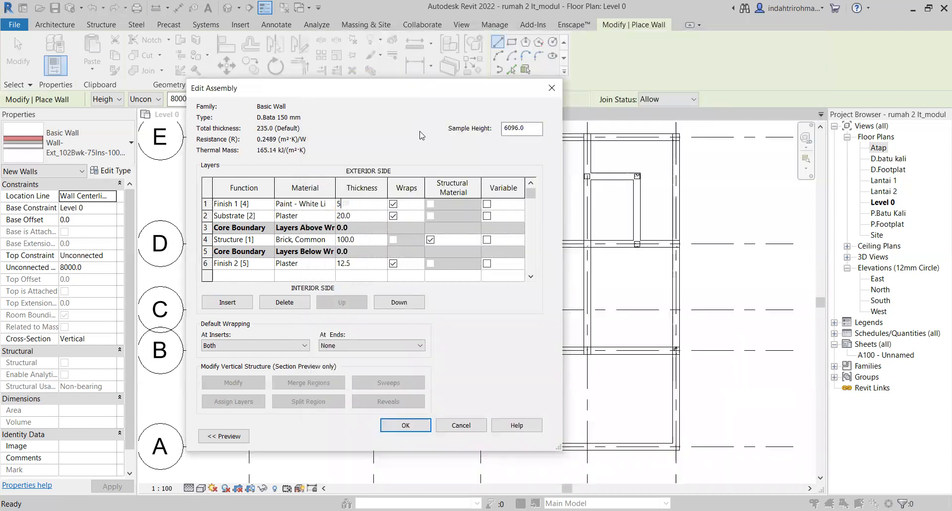
Insert a new layer directly above the interior Finish 2 [5] layer and set its function to Substrate [2]
{"action": "left_click", "coordinate": [223, 263]}
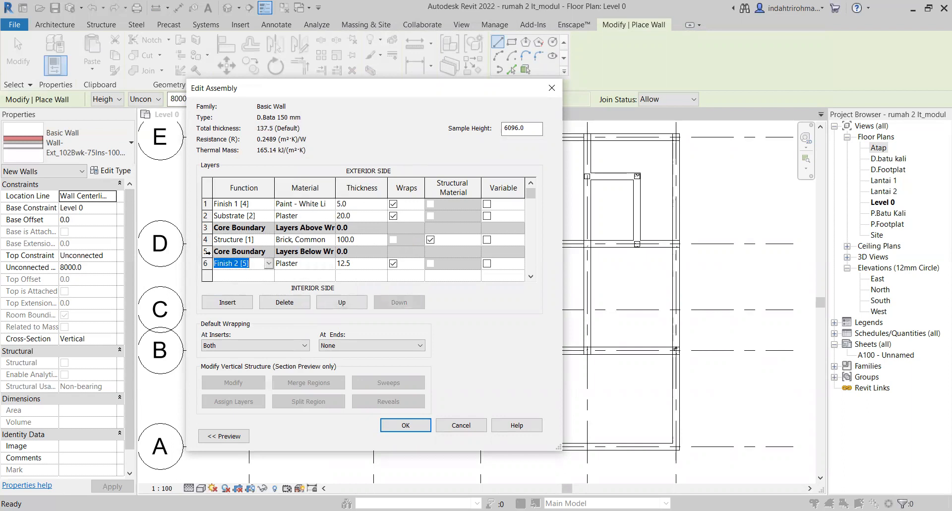
{"action": "left_click", "coordinate": [204, 265]}
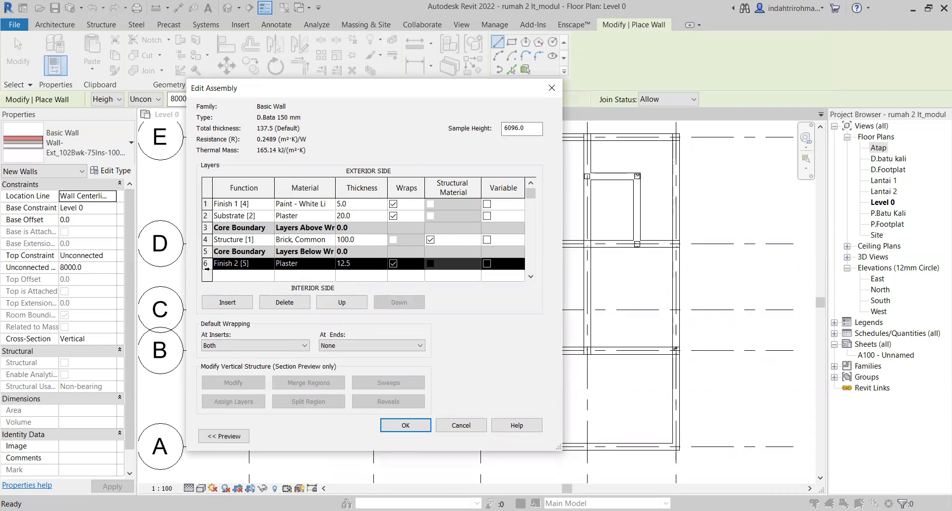
{"action": "left_click", "coordinate": [232, 303]}
{"action": "left_click", "coordinate": [244, 264]}
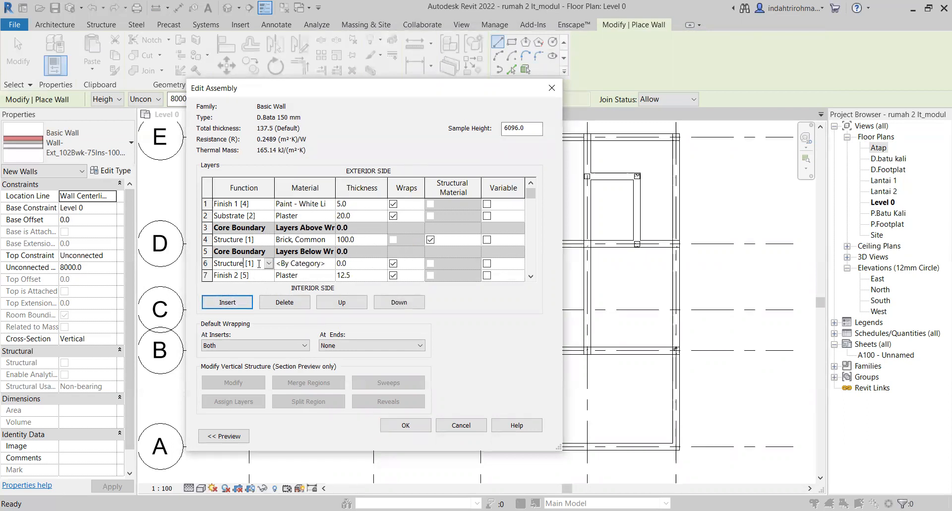
{"action": "left_click", "coordinate": [268, 263]}
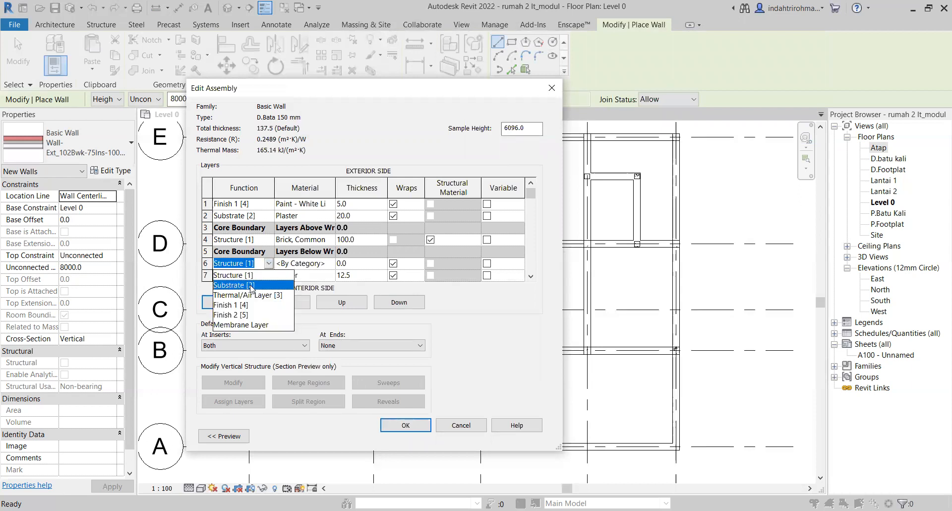
{"action": "left_click", "coordinate": [236, 285]}
Assign the Plaster material to the interior Substrate [2] layer and set its thickness to 20
{"action": "left_click", "coordinate": [322, 265]}
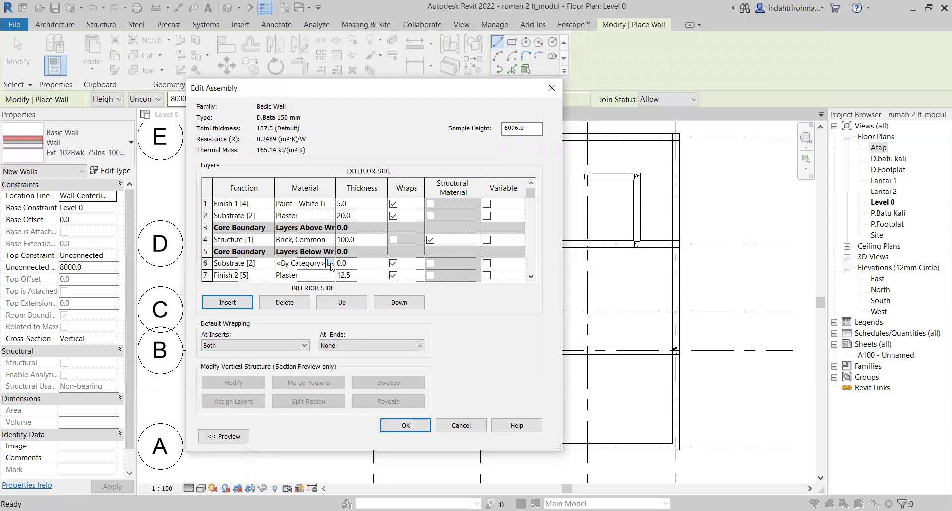
{"action": "left_click", "coordinate": [331, 263]}
{"action": "scroll", "coordinate": [384, 238], "scroll_direction": "down", "scroll_amount": 6}
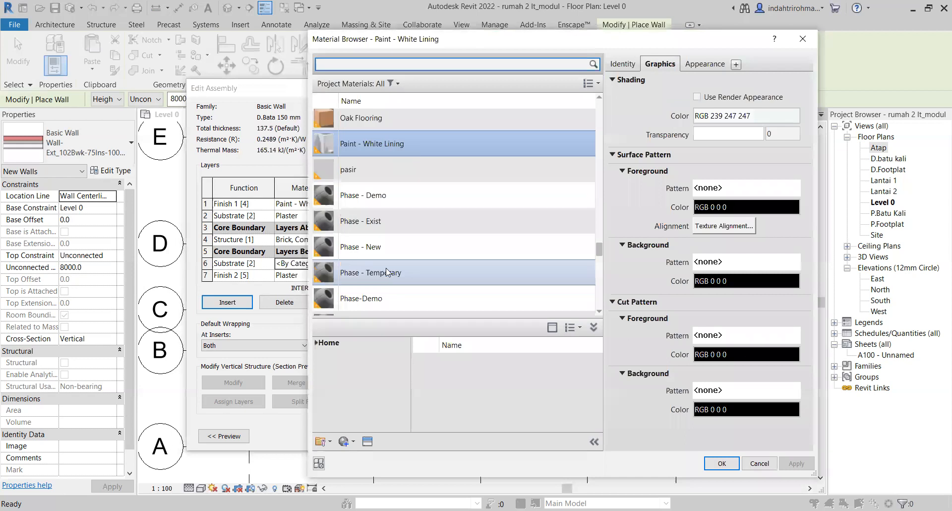
{"action": "left_click", "coordinate": [386, 241]}
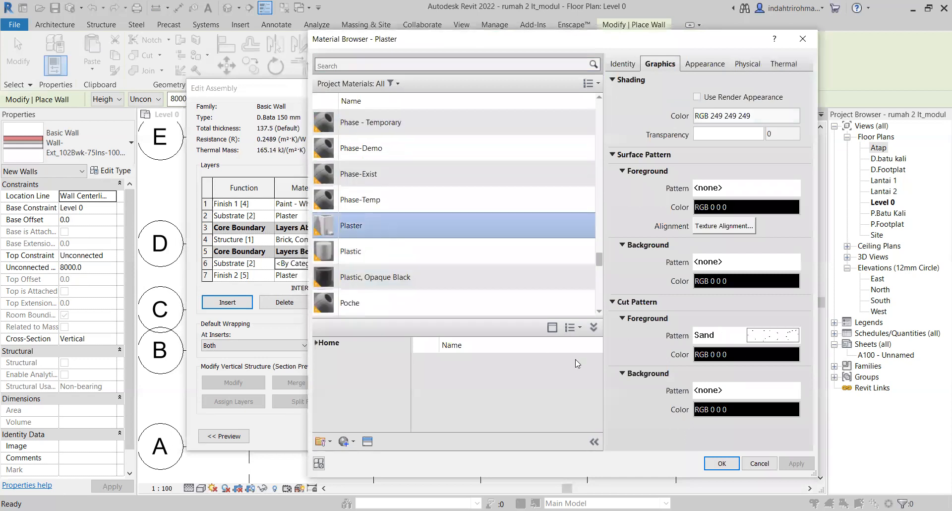
{"action": "left_click", "coordinate": [723, 464]}
{"action": "left_click", "coordinate": [372, 262]}
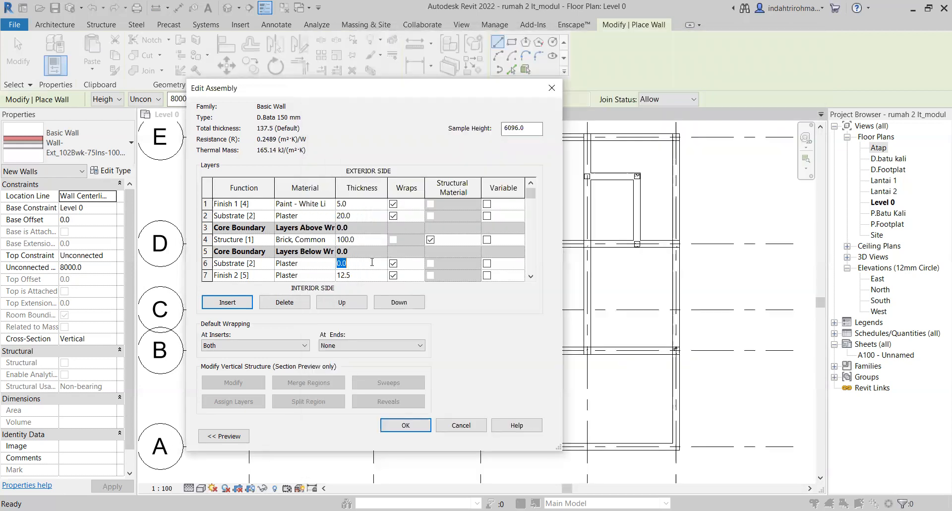
{"action": "type", "text": "20"}
Change the innermost Finish 2 [5] layer's function to Finish 1 [4] and its material to Paint - White Lining
{"action": "left_click", "coordinate": [269, 277]}
{"action": "left_click", "coordinate": [268, 275]}
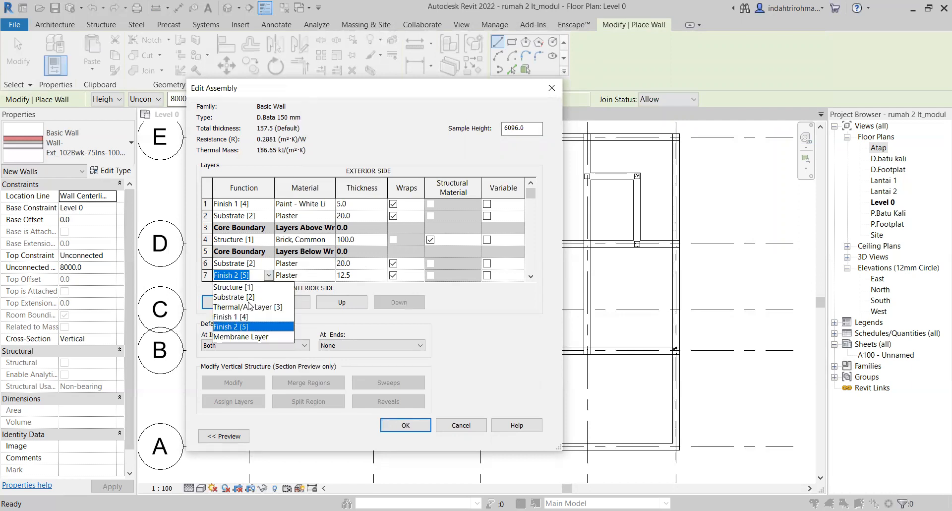
{"action": "left_click", "coordinate": [241, 318]}
{"action": "left_click", "coordinate": [304, 275]}
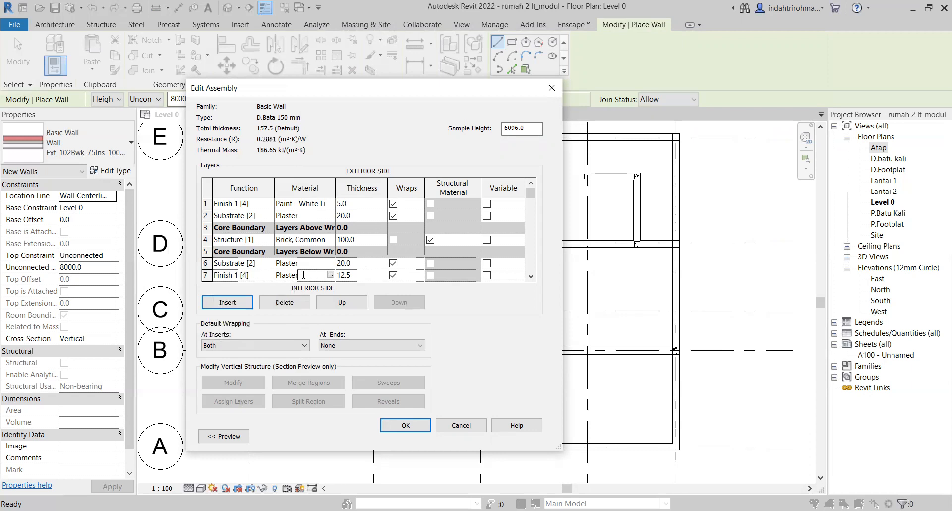
{"action": "left_click", "coordinate": [330, 276]}
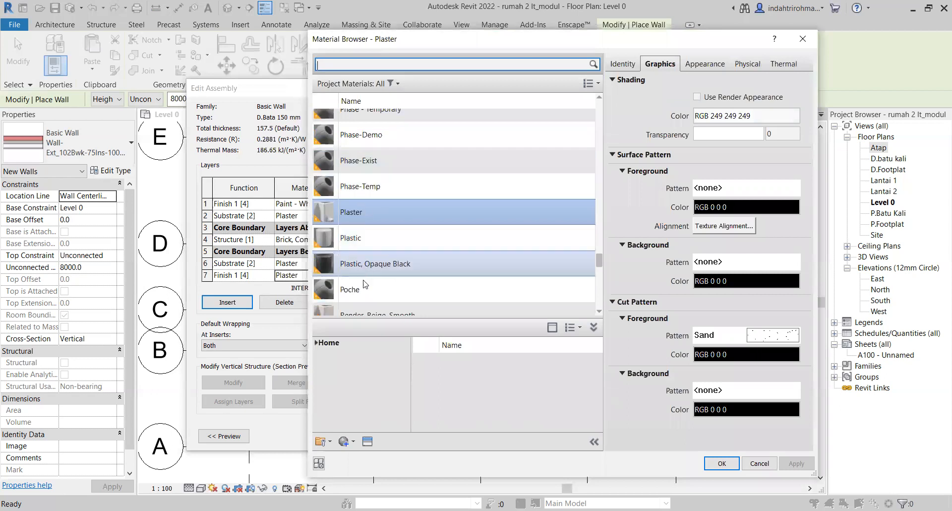
{"action": "scroll", "coordinate": [365, 291], "scroll_direction": "down", "scroll_amount": 1}
{"action": "scroll", "coordinate": [365, 288], "scroll_direction": "up", "scroll_amount": 5}
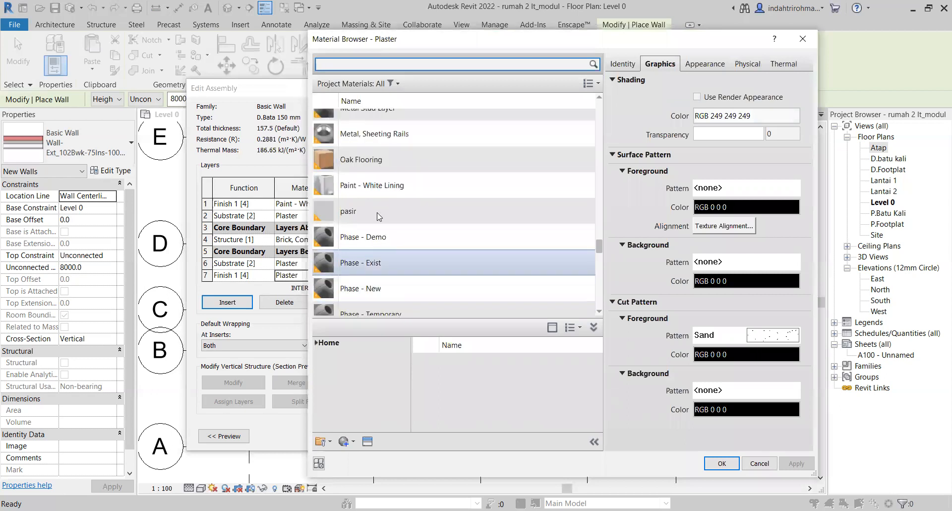
{"action": "left_click", "coordinate": [373, 185]}
{"action": "scroll", "coordinate": [397, 208], "scroll_direction": "down", "scroll_amount": 1}
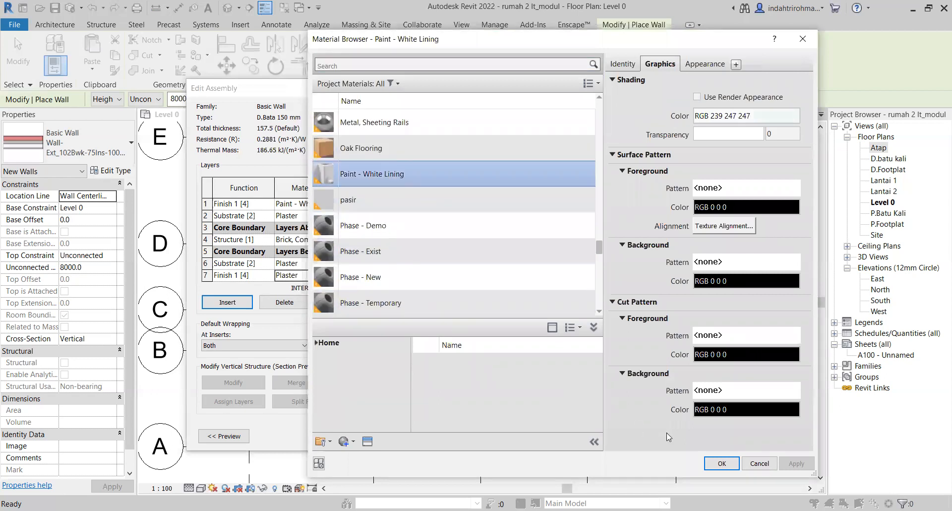
{"action": "left_click", "coordinate": [722, 463]}
Set the interior Finish 1 [4] layer's thickness to 5 and confirm the layer structure and type properties
{"action": "left_click", "coordinate": [362, 277]}
{"action": "type", "text": "5"}
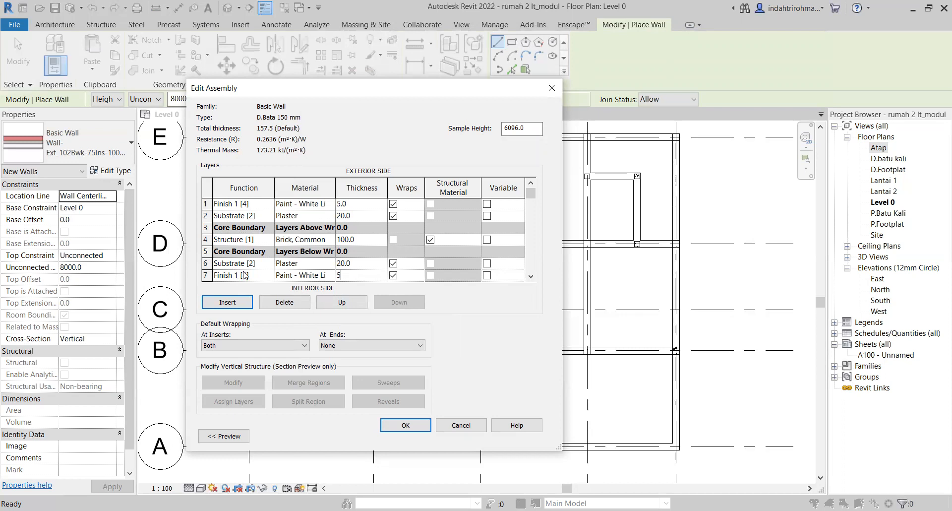
{"action": "left_click", "coordinate": [417, 430]}
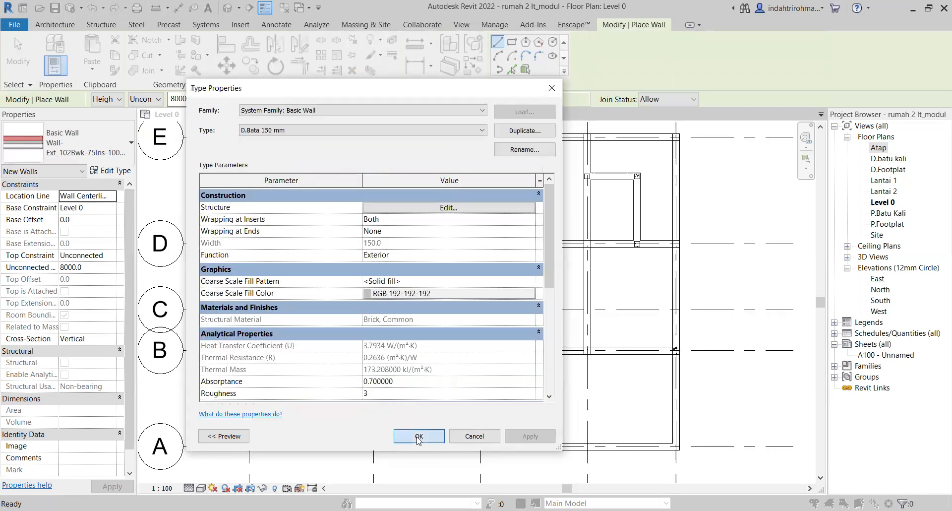
{"action": "left_click", "coordinate": [419, 436]}
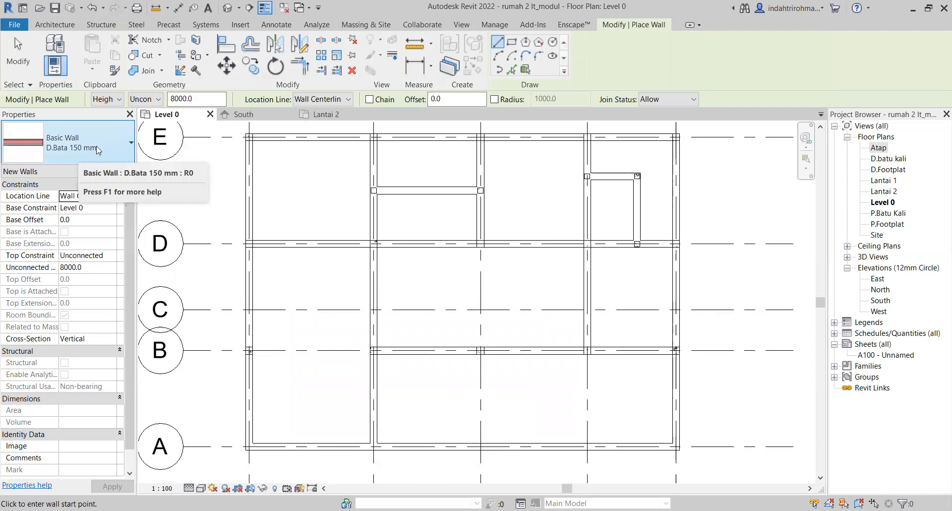
Set the walls being placed to extend by Height up to level Lantai 2
{"action": "left_click", "coordinate": [107, 99]}
{"action": "left_click", "coordinate": [107, 122]}
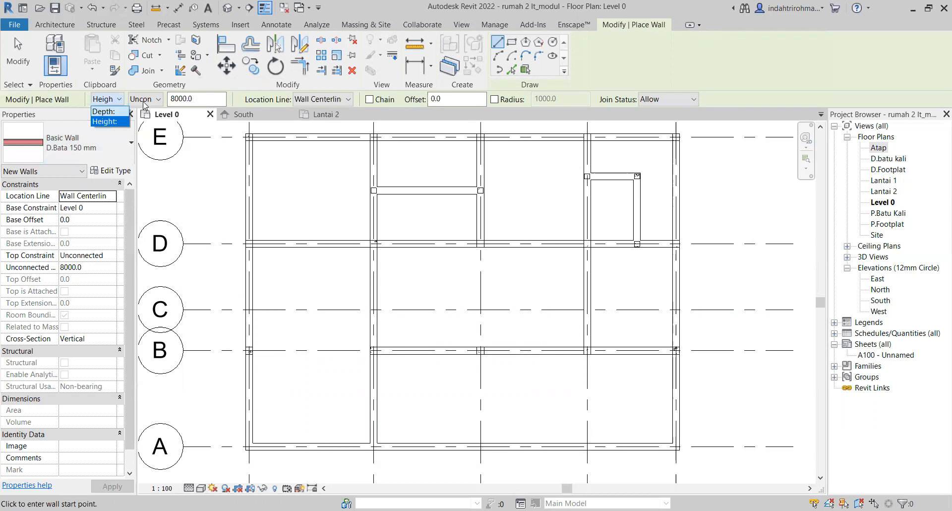
{"action": "left_click", "coordinate": [144, 99]}
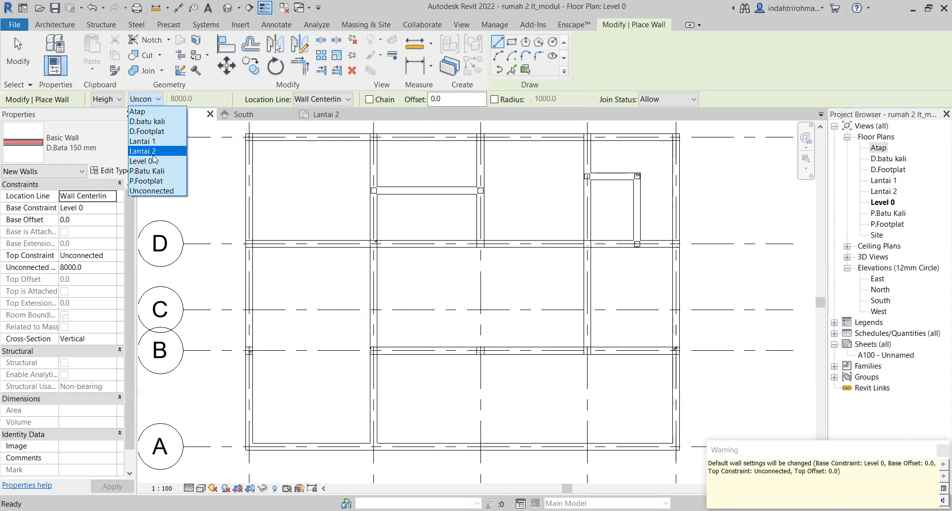
{"action": "left_click", "coordinate": [149, 151]}
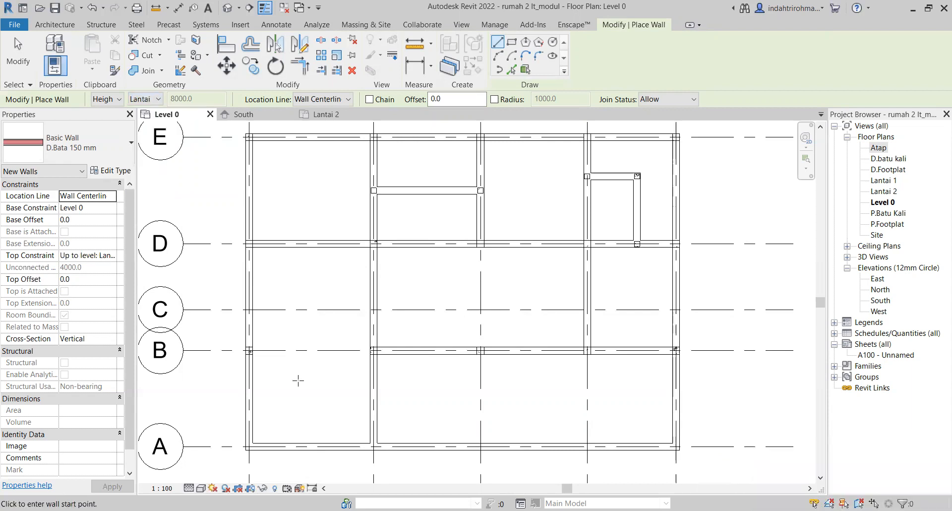
Draw a 3300 mm D.Bata 150 mm wall along the grid E beam, from the corner column to the adjacent column
{"action": "middle_click_drag", "start_coordinate": [344, 406], "coordinate": [376, 377]}
{"action": "scroll", "coordinate": [250, 204], "scroll_direction": "up", "scroll_amount": 2}
{"action": "scroll", "coordinate": [251, 205], "scroll_direction": "up", "scroll_amount": 2}
{"action": "middle_click_drag", "start_coordinate": [312, 273], "coordinate": [285, 302]}
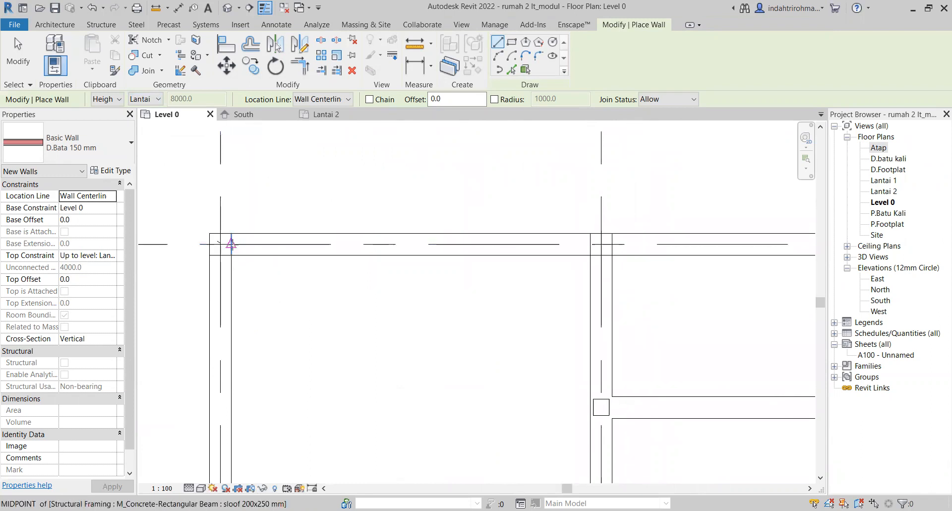
{"action": "left_click", "coordinate": [231, 243]}
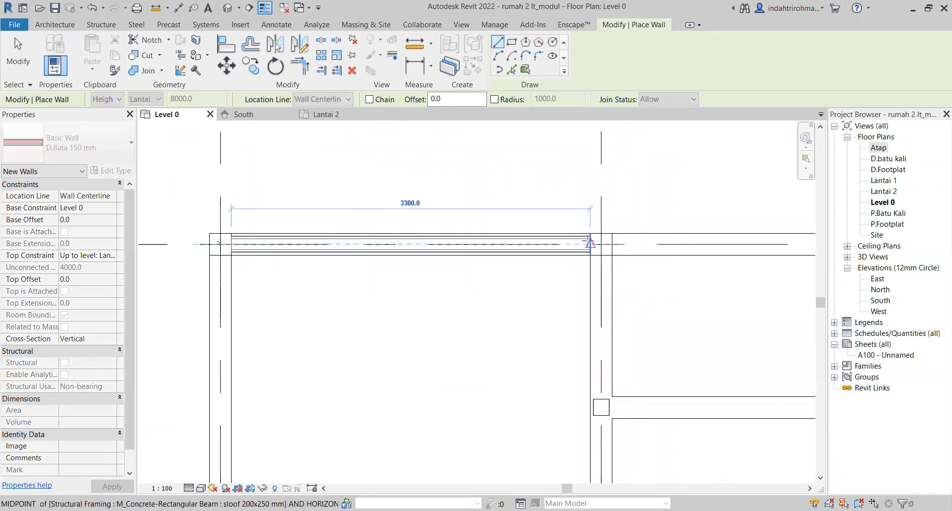
{"action": "left_click", "coordinate": [590, 243]}
{"action": "scroll", "coordinate": [318, 258], "scroll_direction": "up", "scroll_amount": 5}
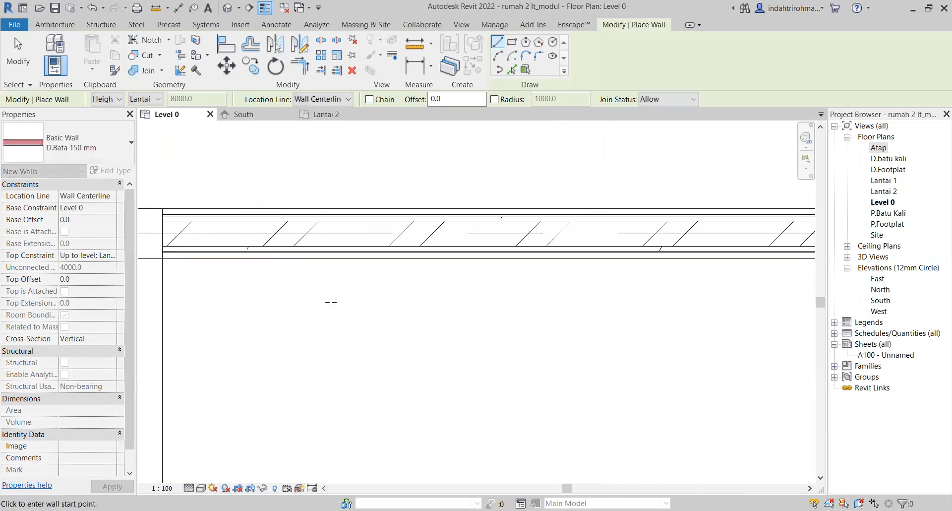
{"action": "key", "text": "Escape"}
{"action": "middle_click_drag", "start_coordinate": [352, 304], "coordinate": [371, 326]}
{"action": "left_click", "coordinate": [424, 249]}
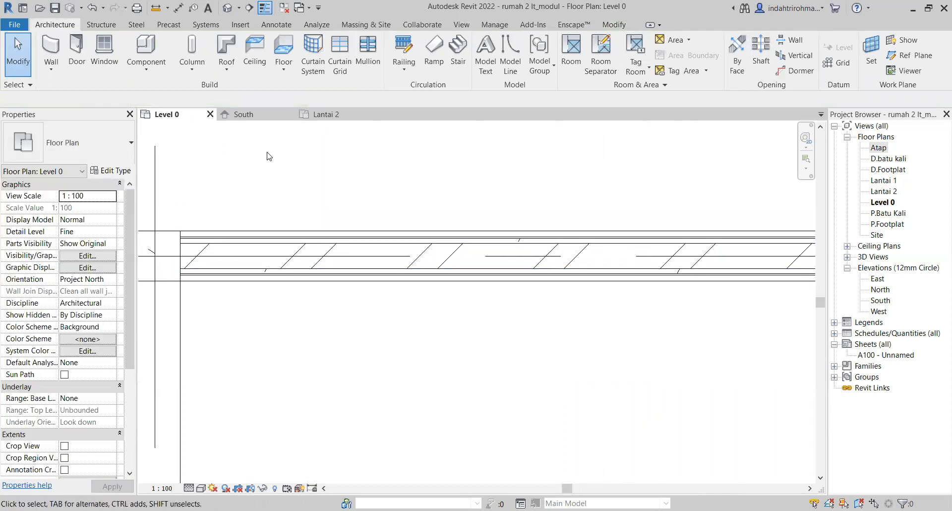
Open the default 3D view and examine the new wall between its columns up close from the back of the building
{"action": "left_click", "coordinate": [228, 8]}
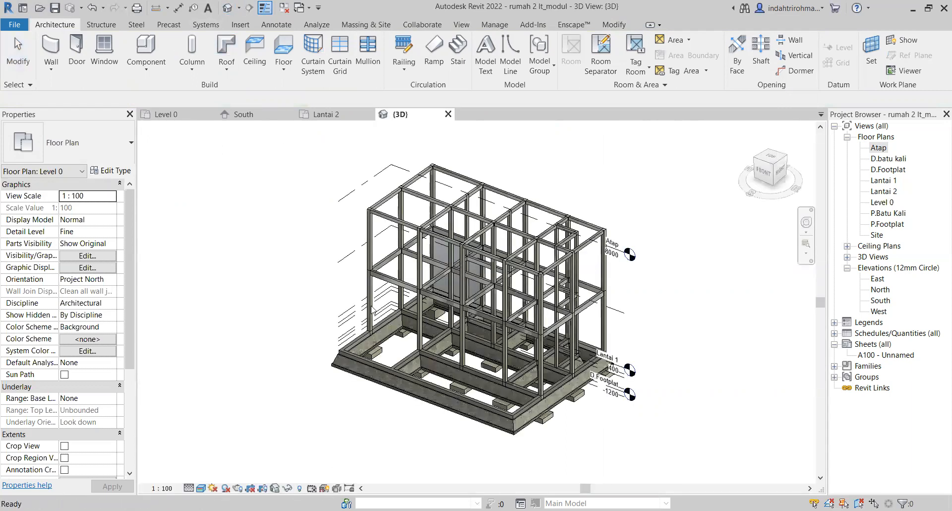
{"action": "middle_click_drag", "start_coordinate": [373, 310], "coordinate": [504, 325], "text": "shift"}
{"action": "scroll", "coordinate": [497, 337], "scroll_direction": "up", "scroll_amount": 6}
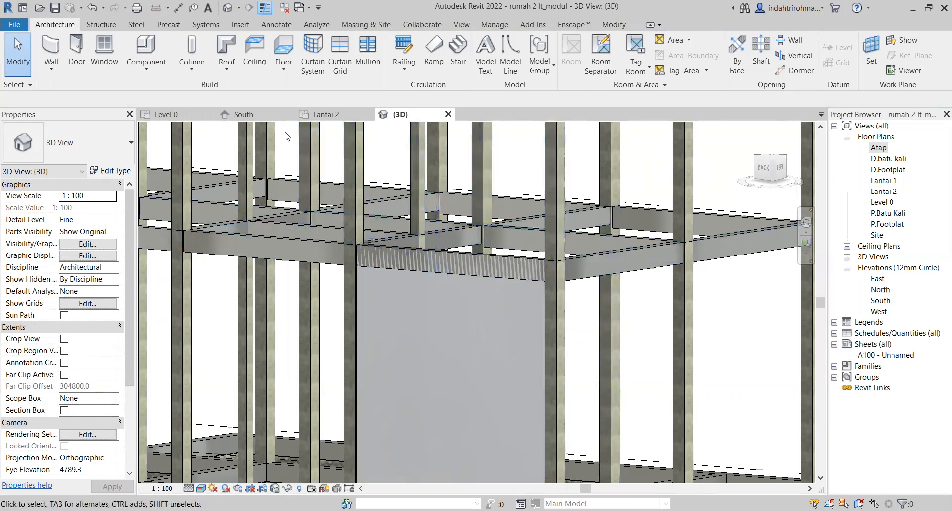
Open the South elevation at the Lantai 2 level line
{"action": "left_click", "coordinate": [242, 115]}
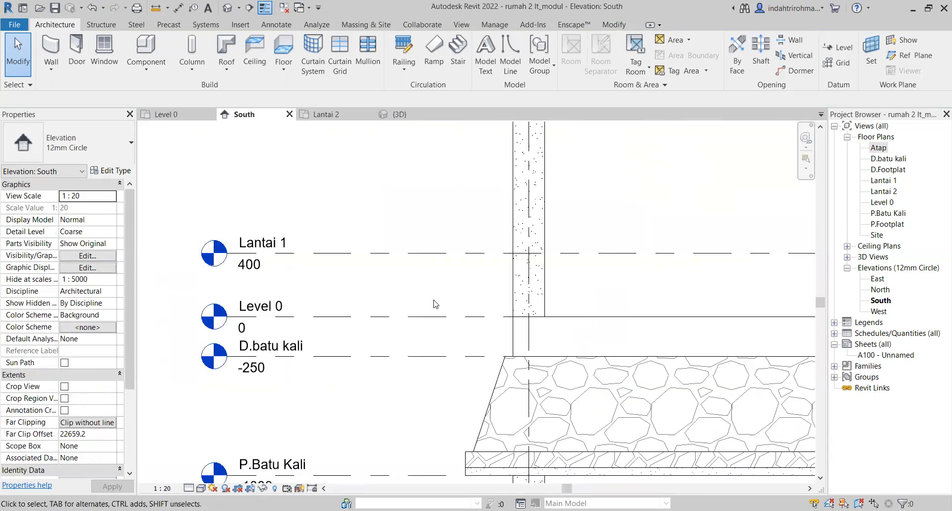
{"action": "scroll", "coordinate": [435, 299], "scroll_direction": "down", "scroll_amount": 5}
{"action": "middle_click_drag", "start_coordinate": [492, 224], "coordinate": [442, 404]}
{"action": "scroll", "coordinate": [350, 287], "scroll_direction": "up", "scroll_amount": 3}
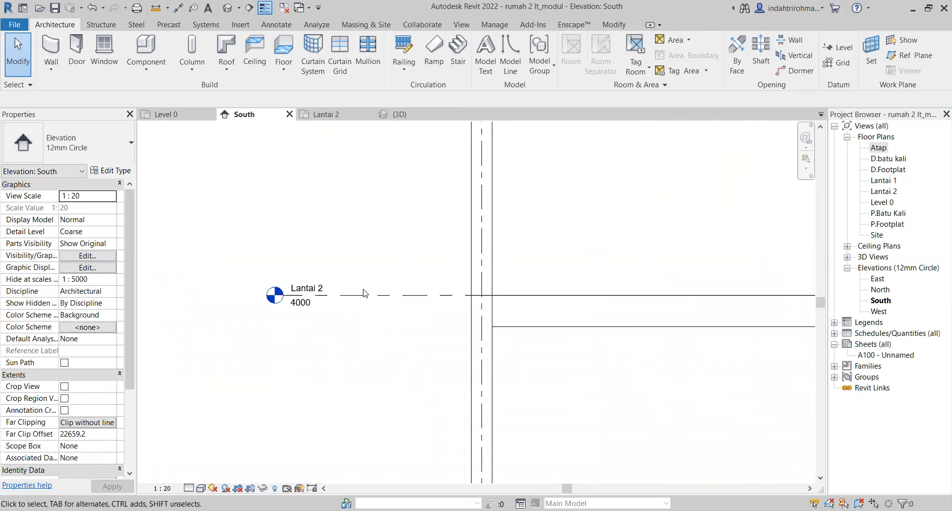
{"action": "left_click", "coordinate": [361, 294]}
{"action": "middle_click_drag", "start_coordinate": [383, 396], "coordinate": [389, 332]}
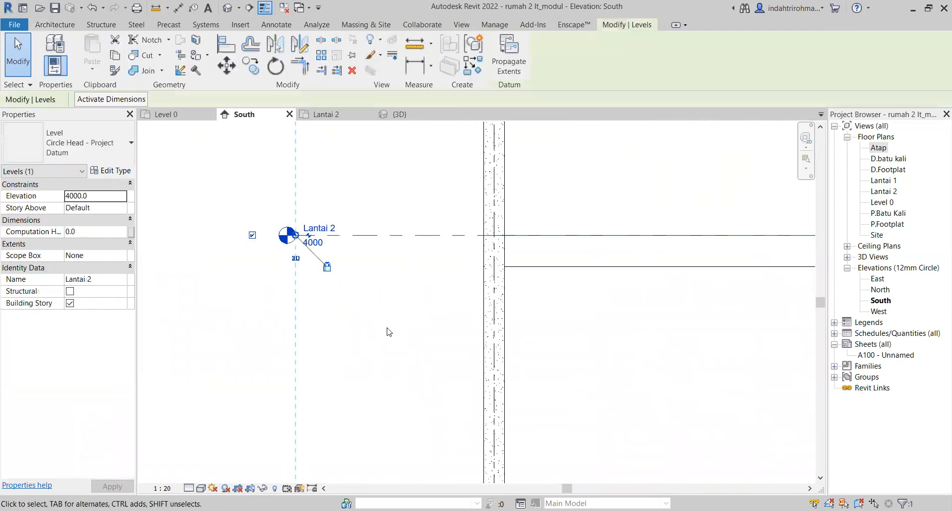
{"action": "key", "text": "m"}
{"action": "key", "text": "v"}
{"action": "key", "text": "c"}
{"action": "key", "text": "o"}
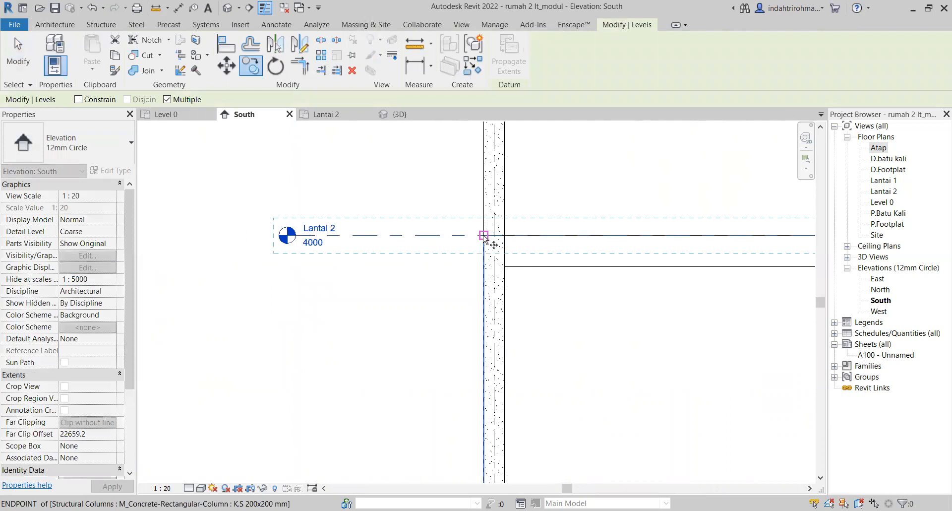
{"action": "left_click", "coordinate": [484, 235]}
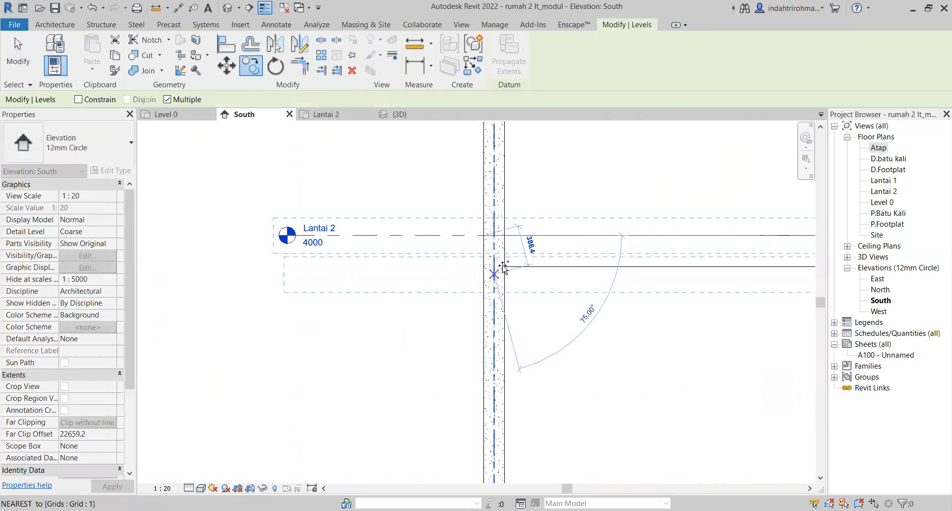
{"action": "key", "text": "Escape"}
{"action": "key", "text": "Escape"}
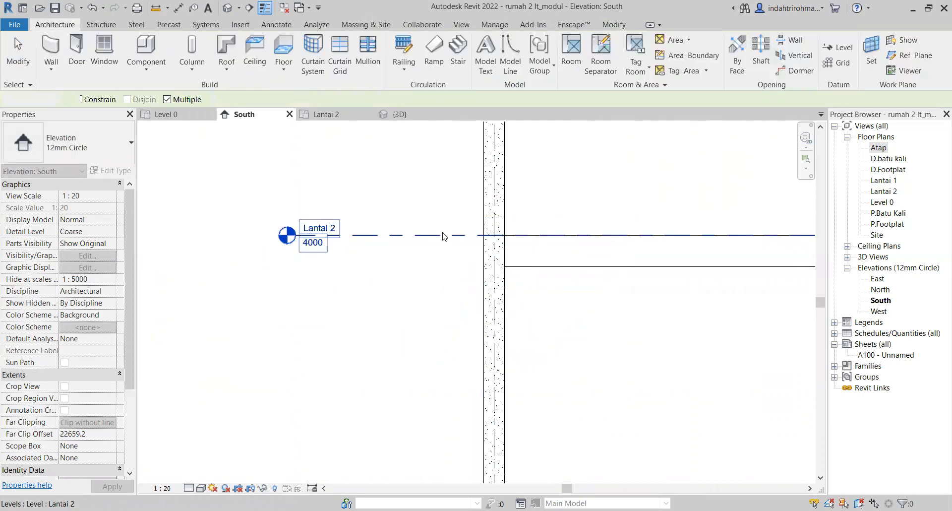
Copy the Lantai 2 level 300 mm down to the underside of the floor beam
{"action": "left_click", "coordinate": [439, 235]}
{"action": "key", "text": "m"}
{"action": "key", "text": "v"}
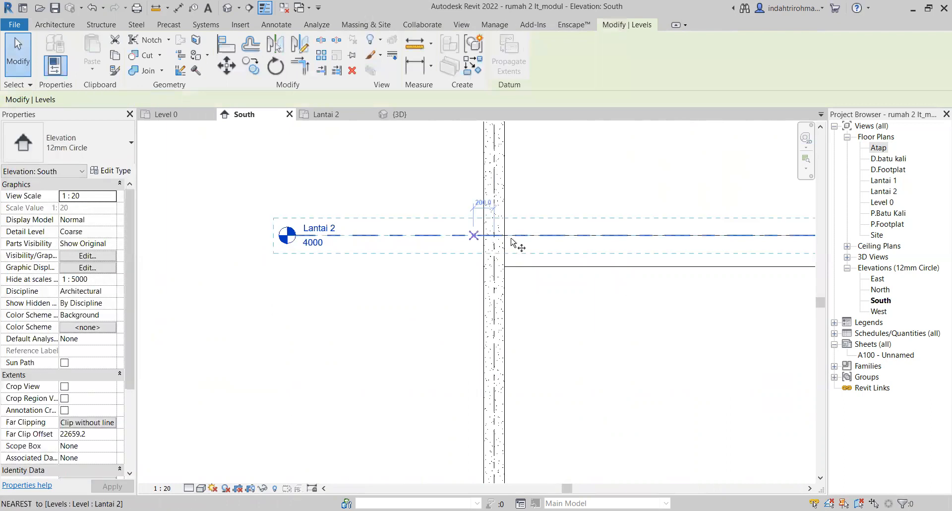
{"action": "left_click", "coordinate": [506, 236]}
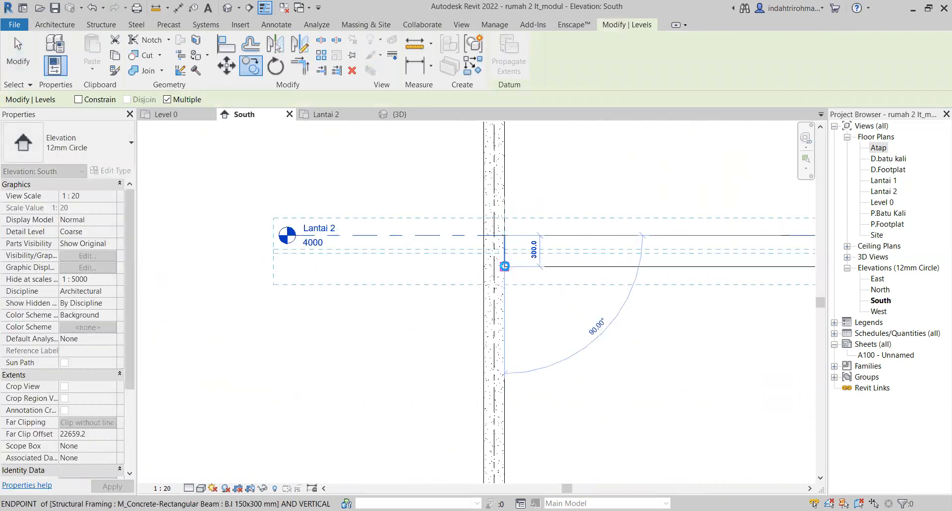
{"action": "left_click", "coordinate": [505, 267]}
{"action": "key", "text": "Escape"}
{"action": "key", "text": "Escape"}
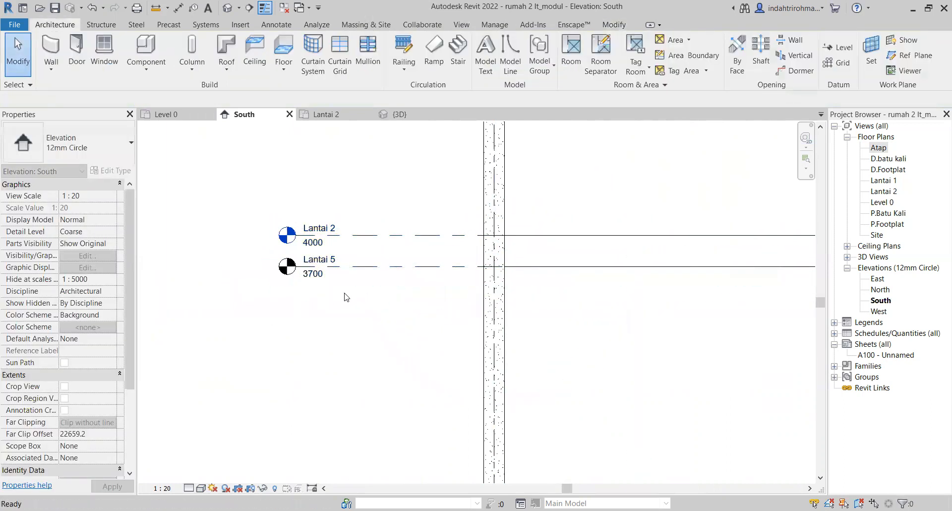
Rename the copied level below Lantai 2 as D.Balok
{"action": "scroll", "coordinate": [352, 284], "scroll_direction": "down", "scroll_amount": 3}
{"action": "scroll", "coordinate": [369, 253], "scroll_direction": "up", "scroll_amount": 5}
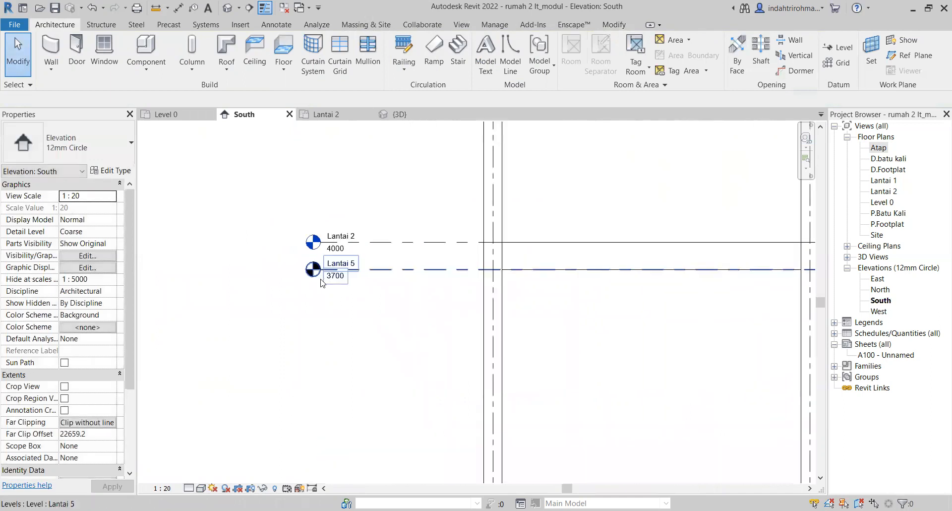
{"action": "left_click", "coordinate": [374, 251]}
{"action": "left_click", "coordinate": [375, 248]}
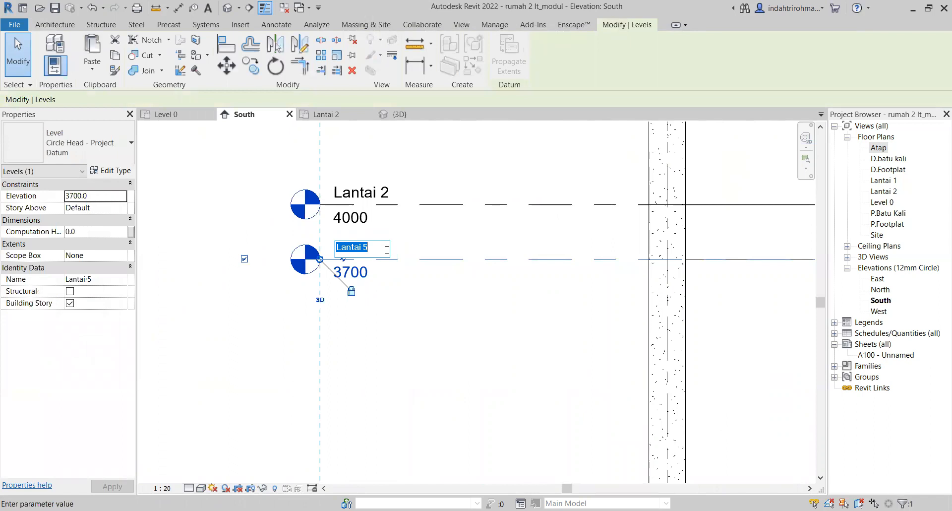
{"action": "type", "text": "D.Ba"}
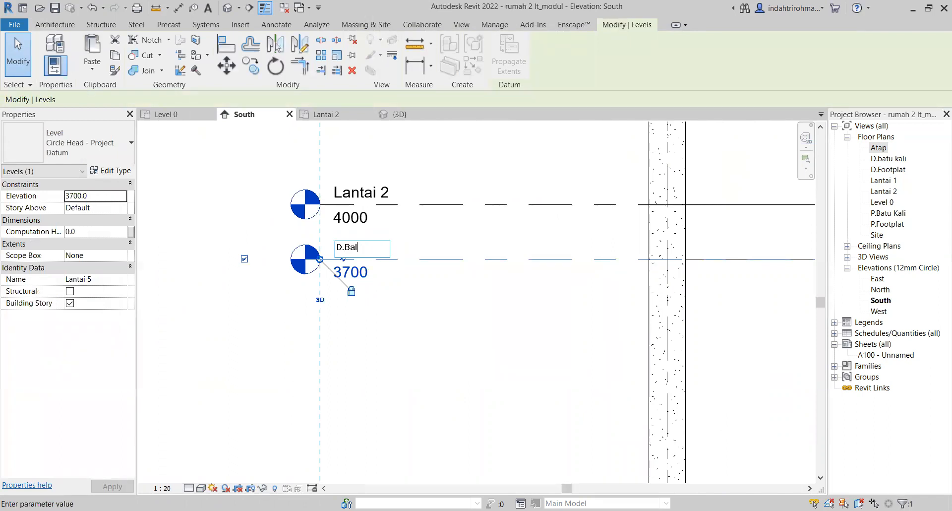
{"action": "key", "text": "Return"}
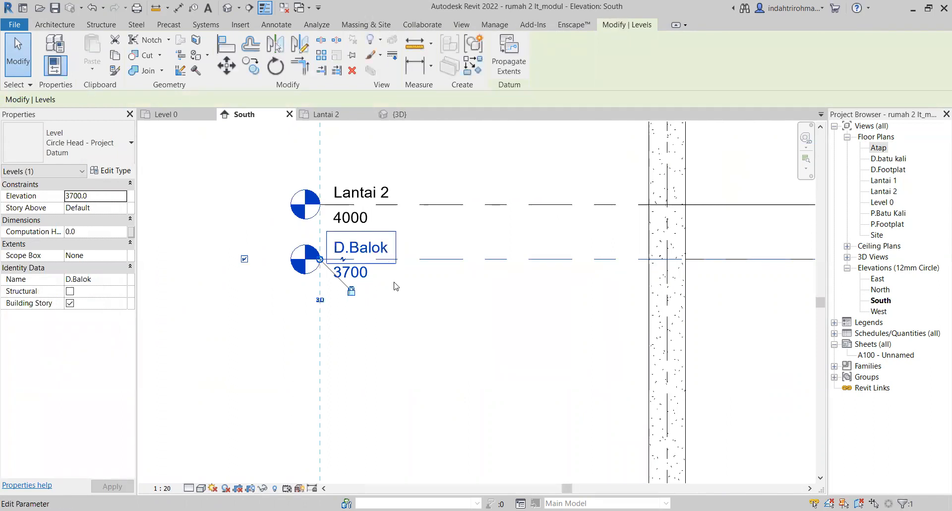
{"action": "left_click", "coordinate": [395, 286]}
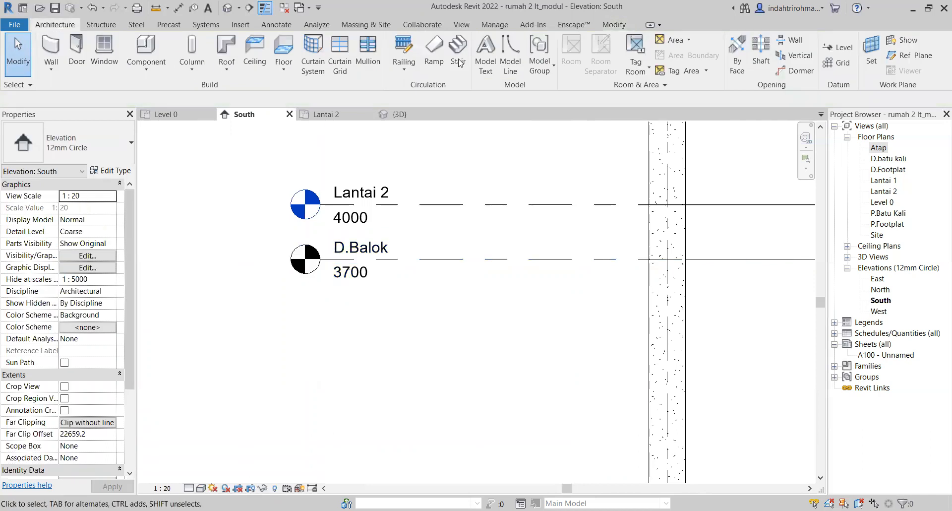
Create a floor plan view for the D.Balok level, check its beam layout and close the view
{"action": "left_click", "coordinate": [462, 26]}
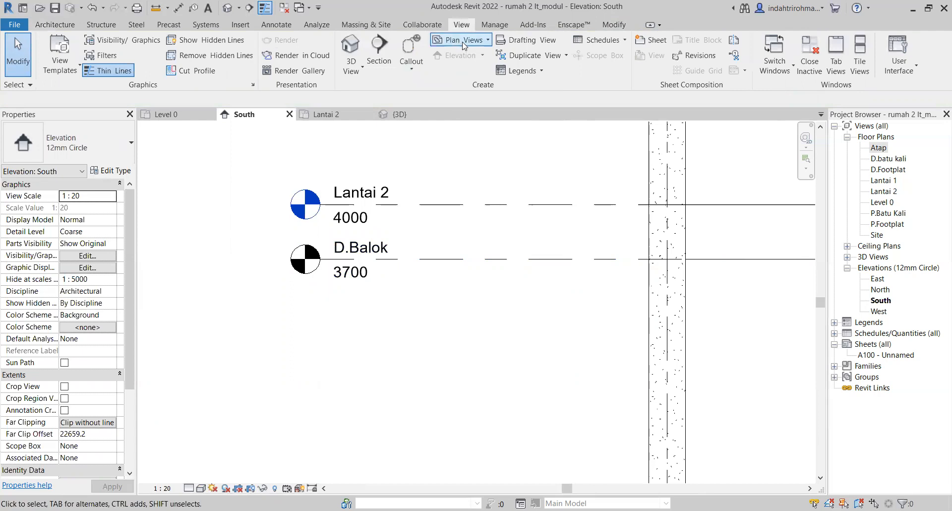
{"action": "left_click", "coordinate": [460, 40]}
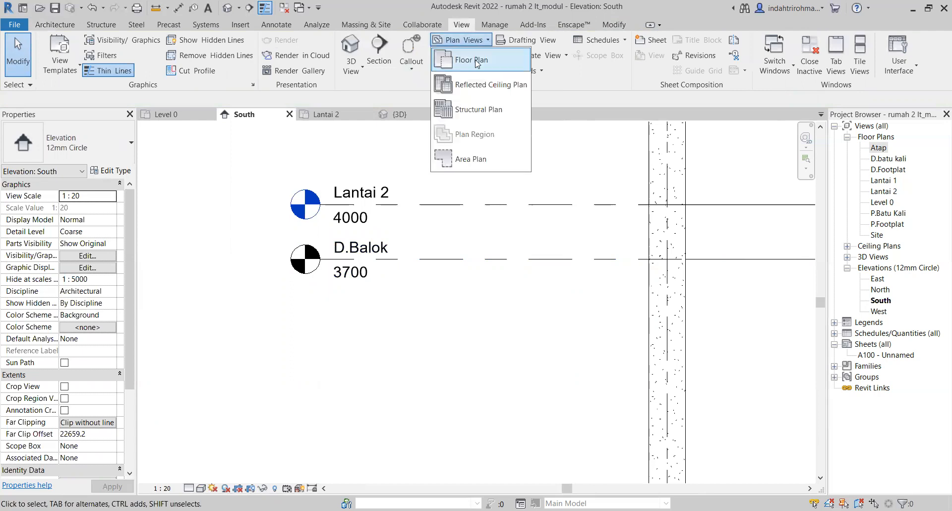
{"action": "left_click", "coordinate": [475, 61]}
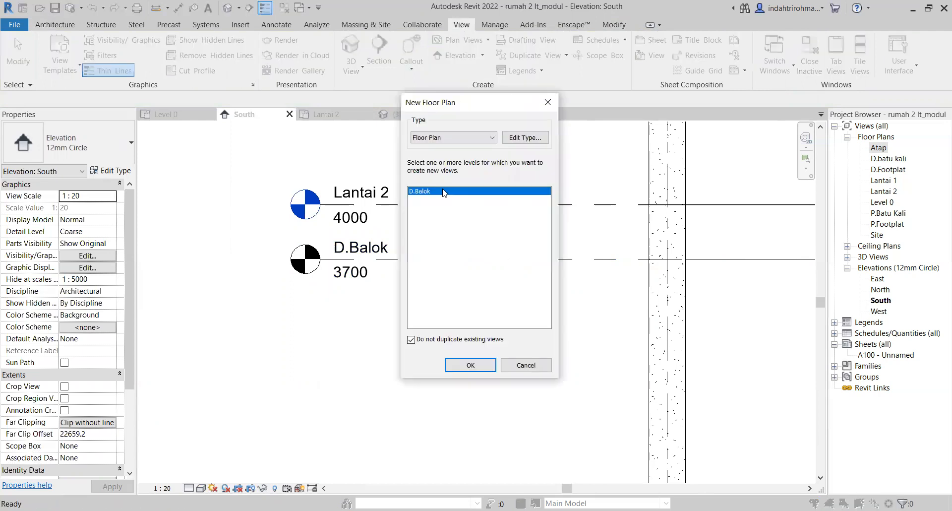
{"action": "left_click", "coordinate": [472, 371]}
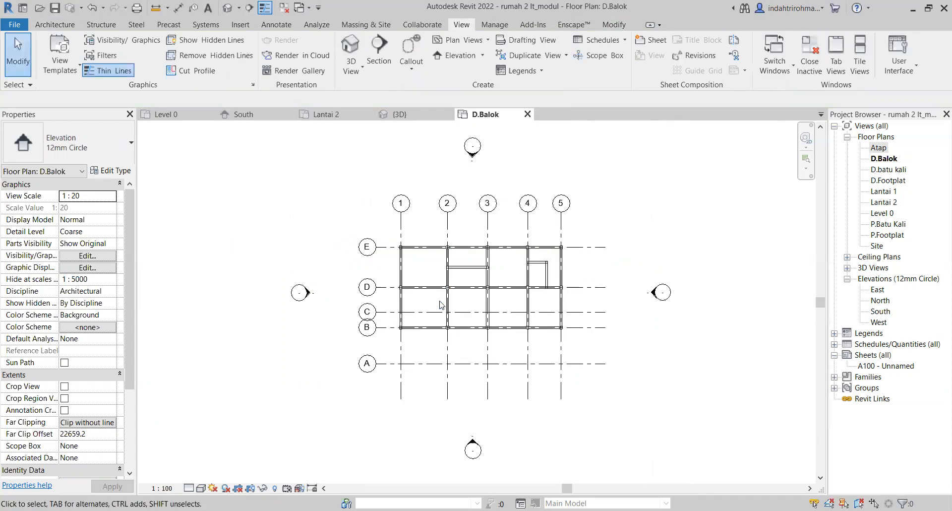
{"action": "scroll", "coordinate": [476, 282], "scroll_direction": "up", "scroll_amount": 5}
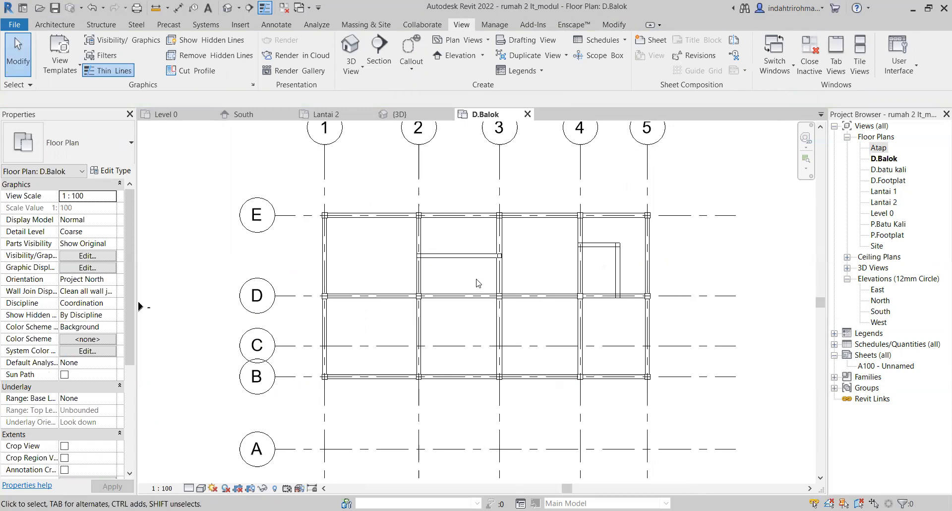
{"action": "scroll", "coordinate": [465, 284], "scroll_direction": "up", "scroll_amount": 1}
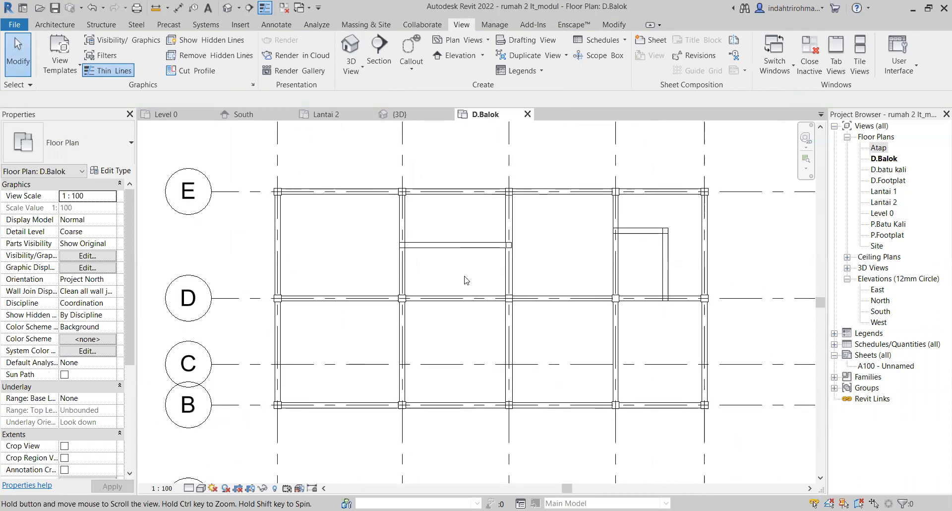
{"action": "left_click", "coordinate": [528, 115]}
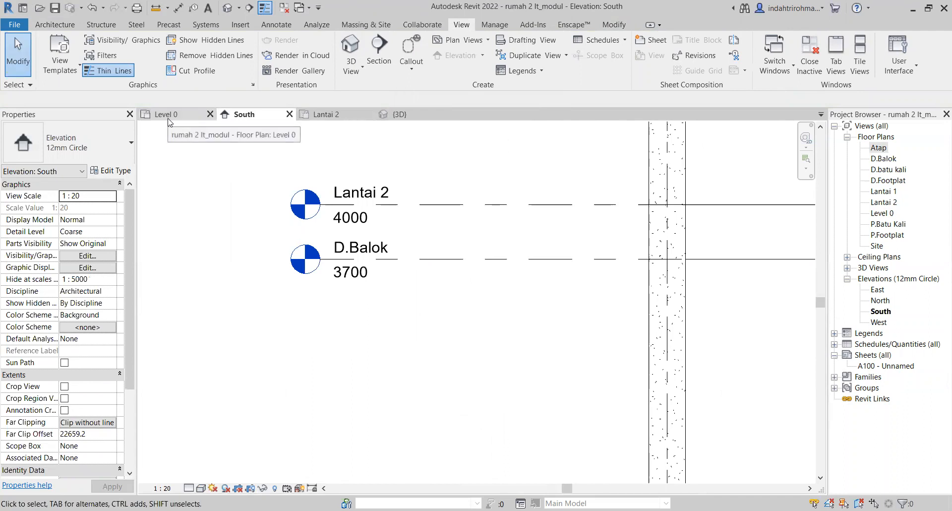
In the default 3D view, set the D.Bata 150 mm wall's top constraint to Up to level: D.Balok
{"action": "scroll", "coordinate": [343, 135], "scroll_direction": "down", "scroll_amount": 3}
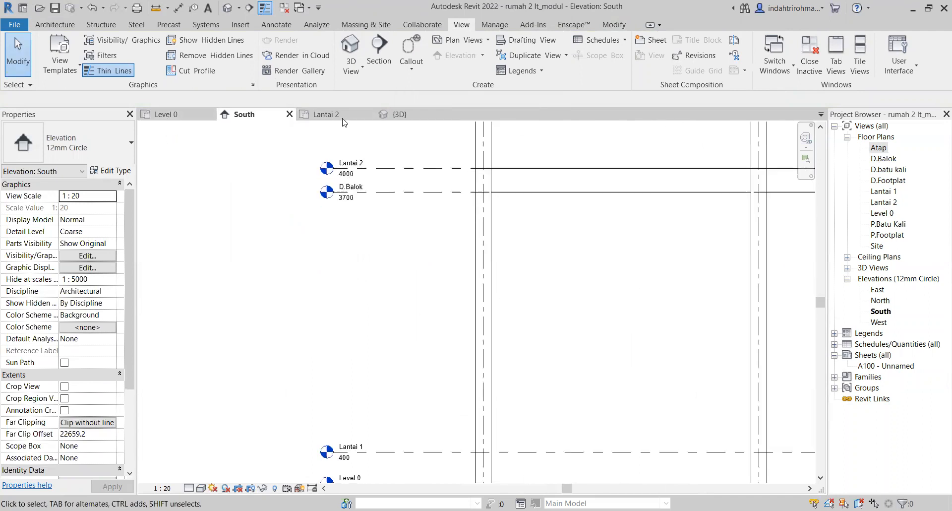
{"action": "left_click", "coordinate": [389, 114]}
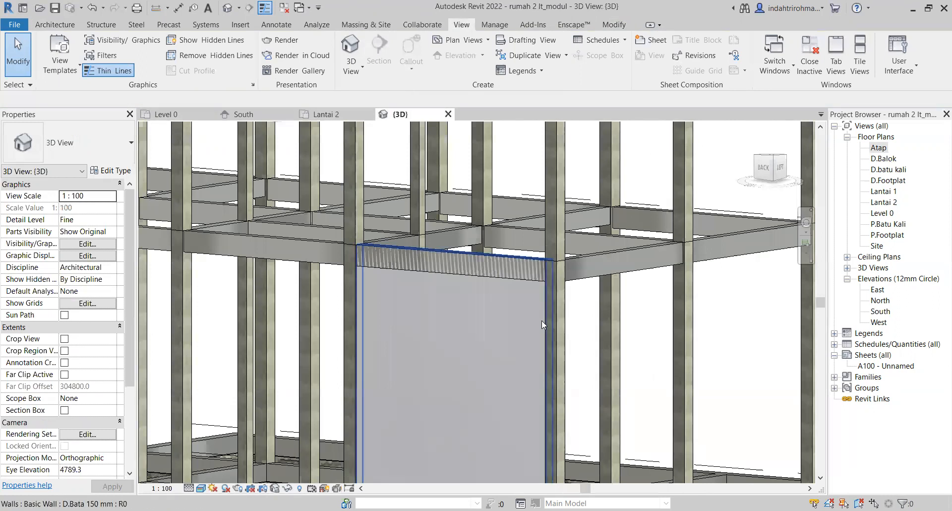
{"action": "left_click", "coordinate": [541, 321]}
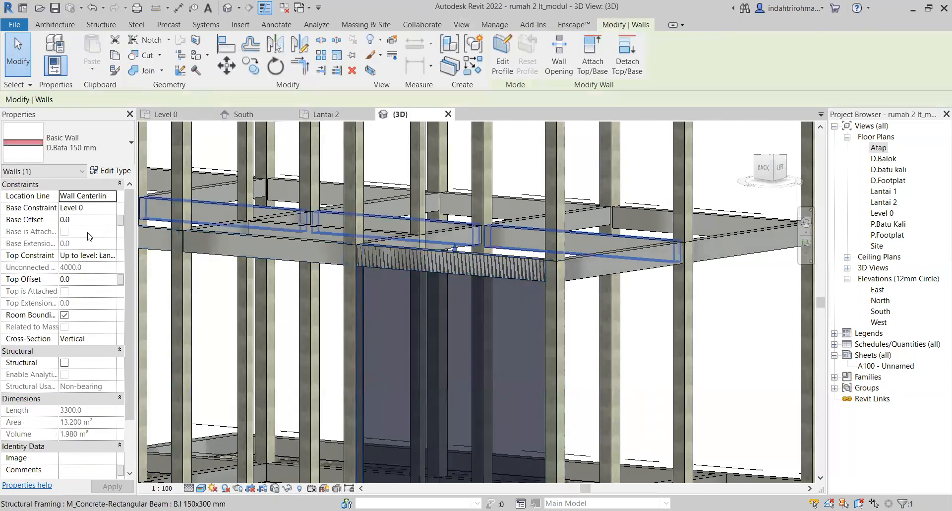
{"action": "left_click", "coordinate": [92, 256]}
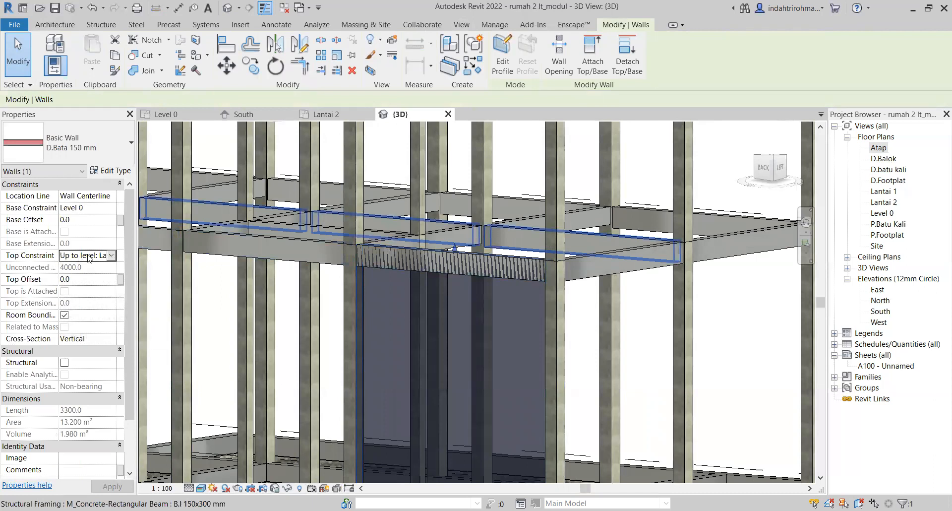
{"action": "left_click", "coordinate": [111, 255]}
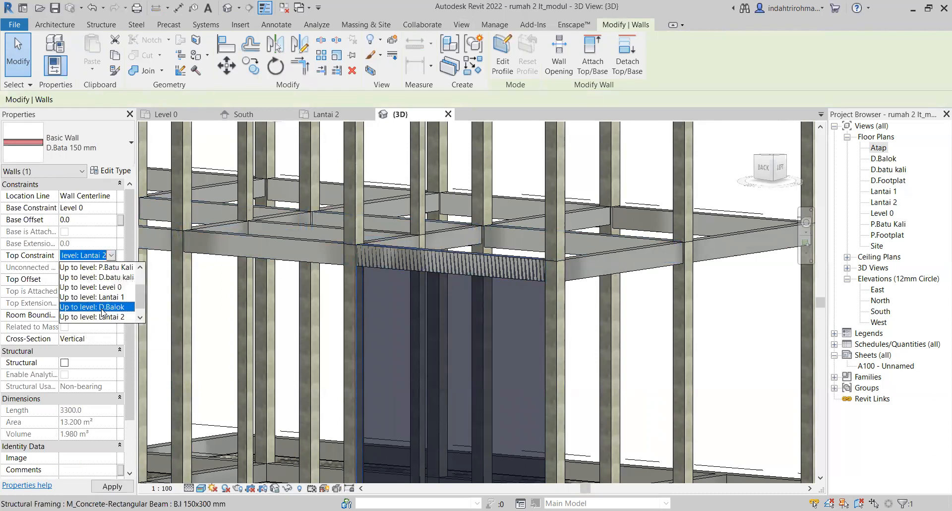
{"action": "left_click", "coordinate": [102, 308]}
{"action": "middle_click_drag", "start_coordinate": [503, 318], "coordinate": [497, 201]}
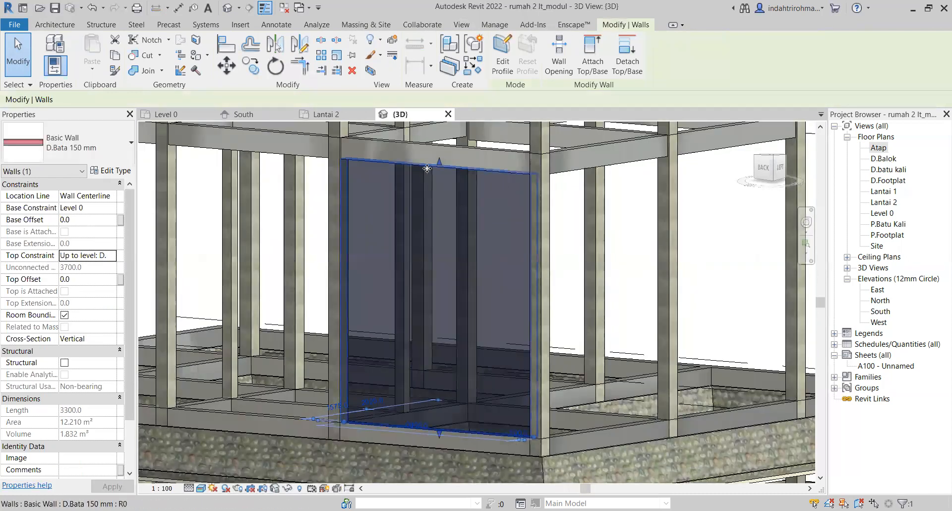
{"action": "left_click", "coordinate": [628, 230]}
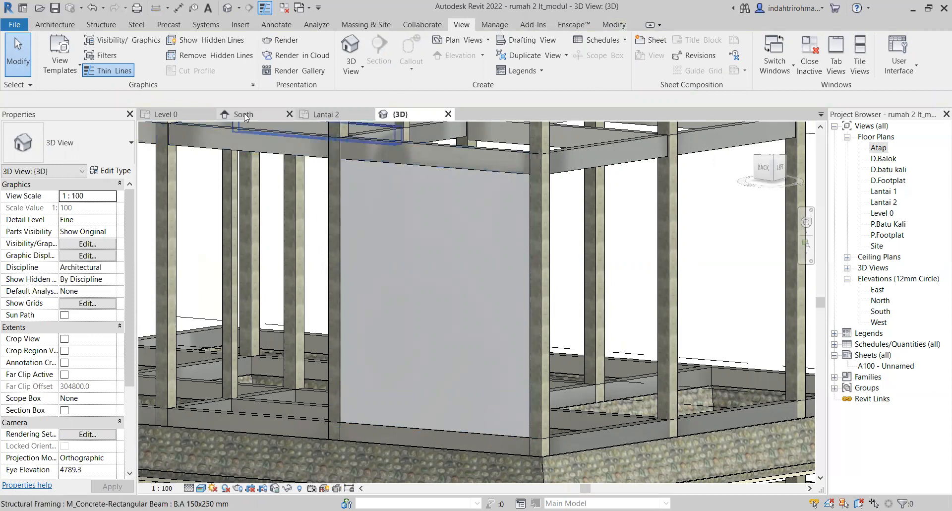
In the Level 0 floor plan, start placing D.Bata 150 mm walls with their height up to level D.Balok
{"action": "left_click", "coordinate": [168, 118]}
{"action": "scroll", "coordinate": [459, 351], "scroll_direction": "down", "scroll_amount": 3}
{"action": "middle_click_drag", "start_coordinate": [600, 376], "coordinate": [385, 272]}
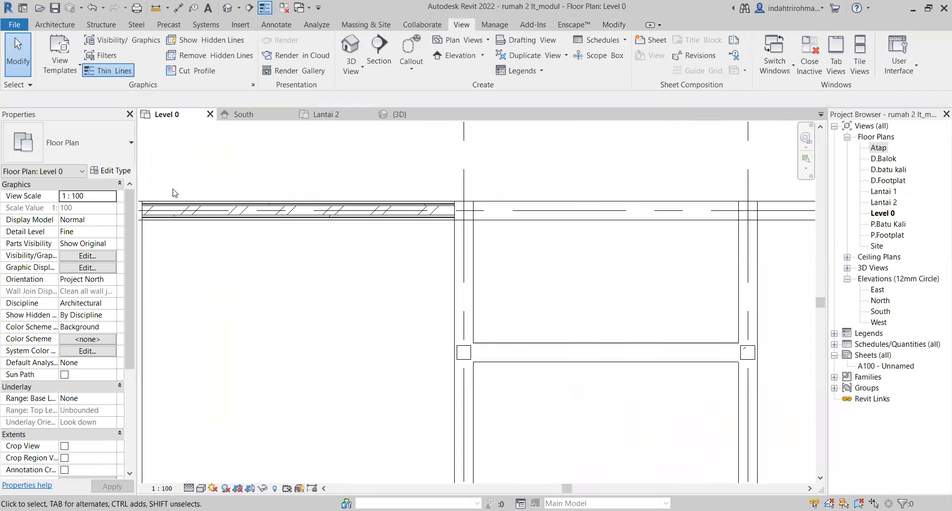
{"action": "left_click", "coordinate": [65, 26]}
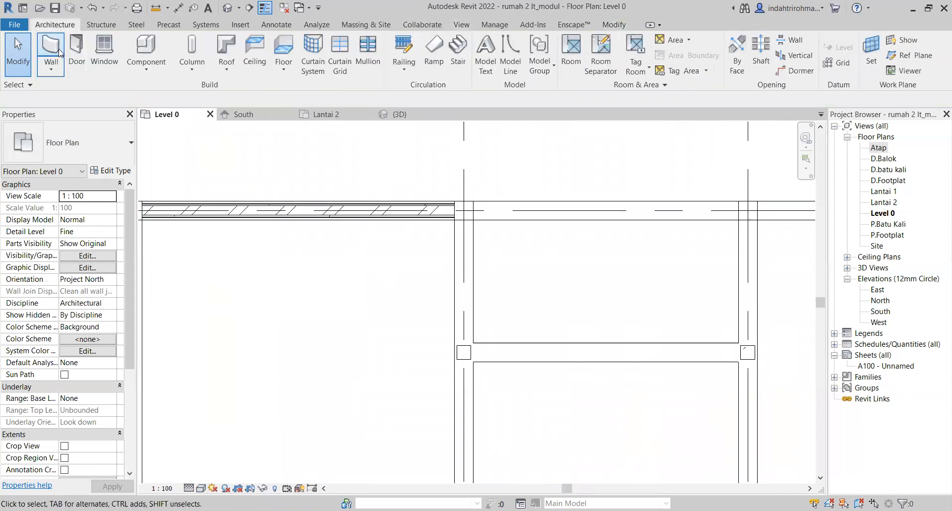
{"action": "left_click", "coordinate": [51, 52]}
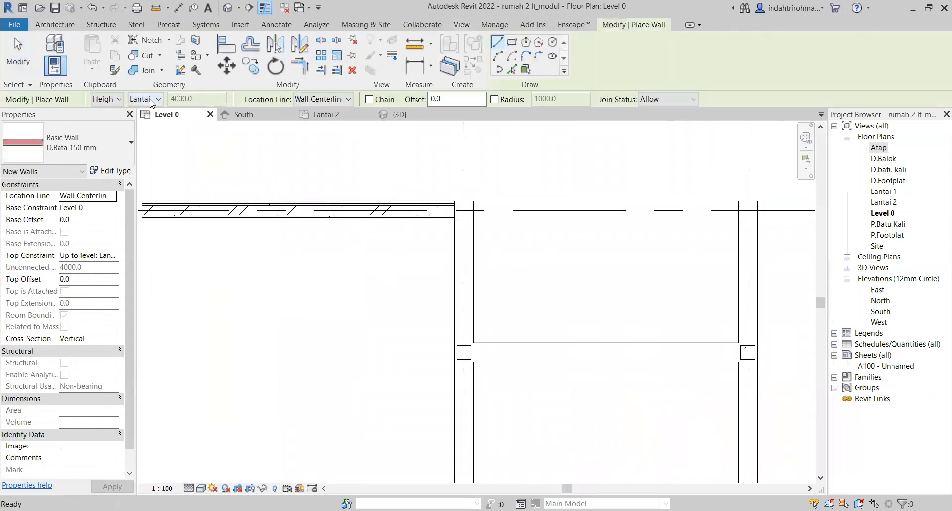
{"action": "left_click", "coordinate": [151, 100]}
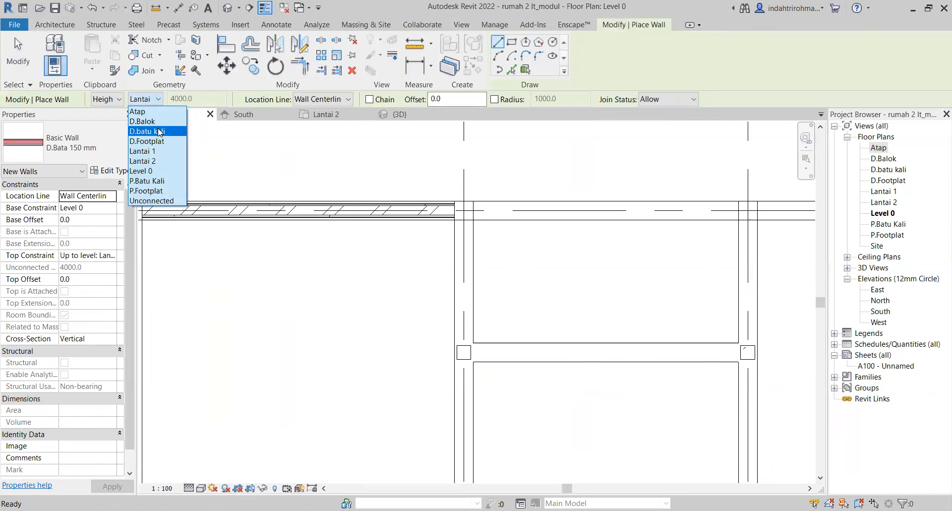
{"action": "left_click", "coordinate": [159, 121]}
Draw a 2800 mm D.Bata 150 mm wall along the grid E beam between the columns of the bay beside the first wall
{"action": "middle_click_drag", "start_coordinate": [484, 288], "coordinate": [357, 325]}
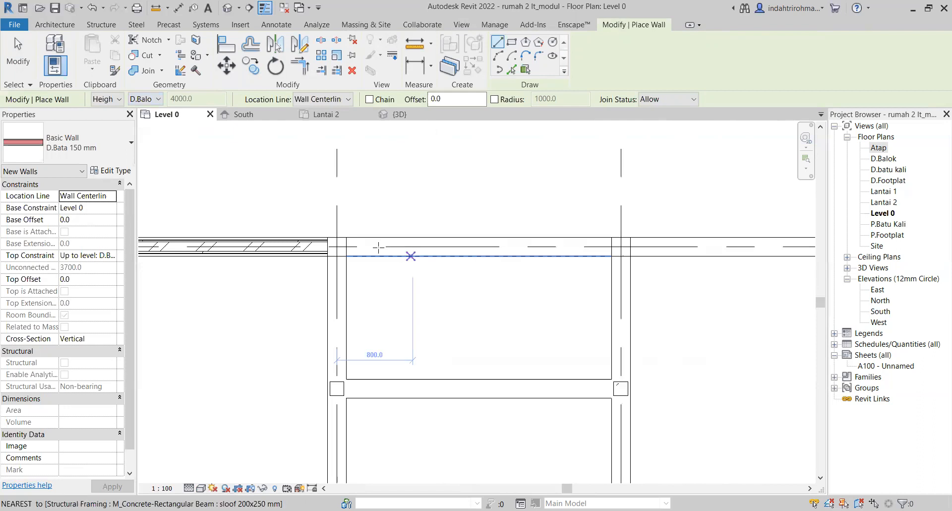
{"action": "scroll", "coordinate": [341, 245], "scroll_direction": "up", "scroll_amount": 2}
{"action": "left_click", "coordinate": [350, 247]}
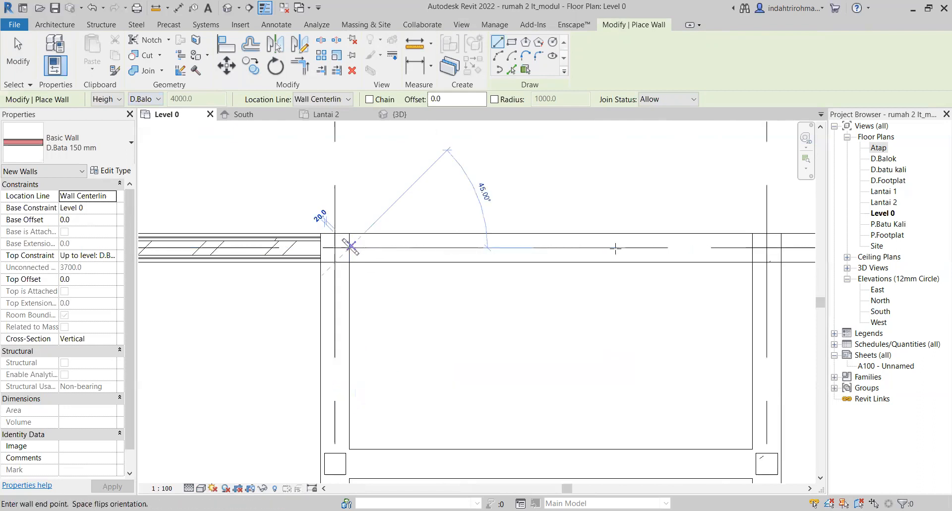
{"action": "left_click", "coordinate": [752, 247]}
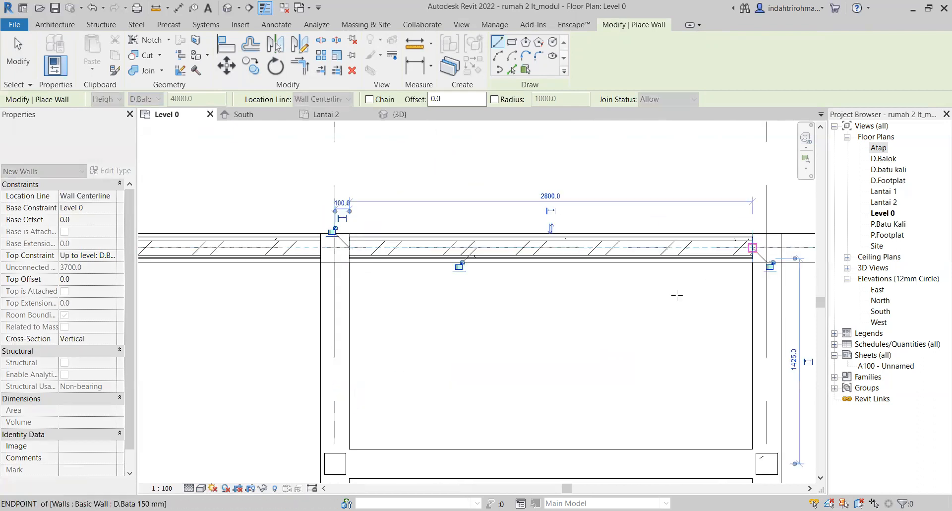
Draw D.Bata 150 mm walls along the grid E beam between the columns of the two remaining bays, the last one 2300 mm long
{"action": "middle_click_drag", "start_coordinate": [473, 341], "coordinate": [337, 318]}
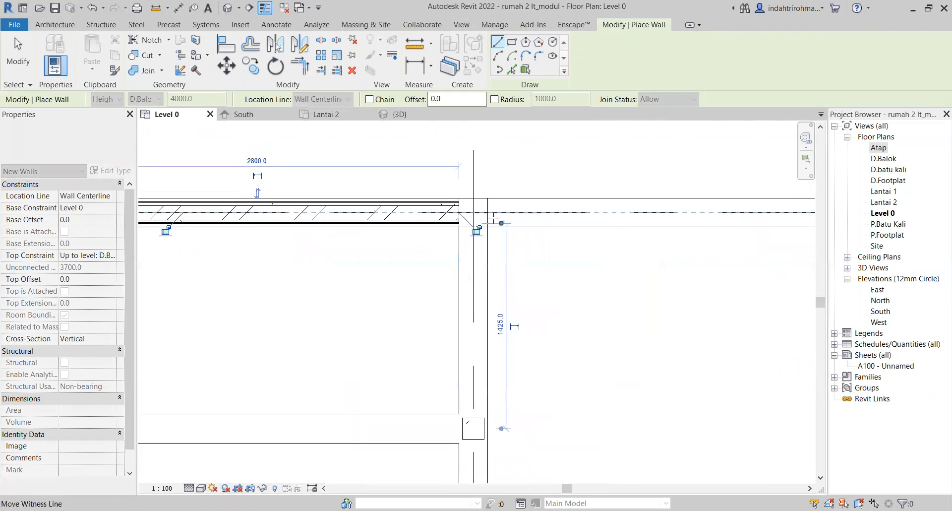
{"action": "left_click", "coordinate": [490, 213]}
{"action": "left_click", "coordinate": [488, 213]}
{"action": "scroll", "coordinate": [488, 213], "scroll_direction": "down", "scroll_amount": 2}
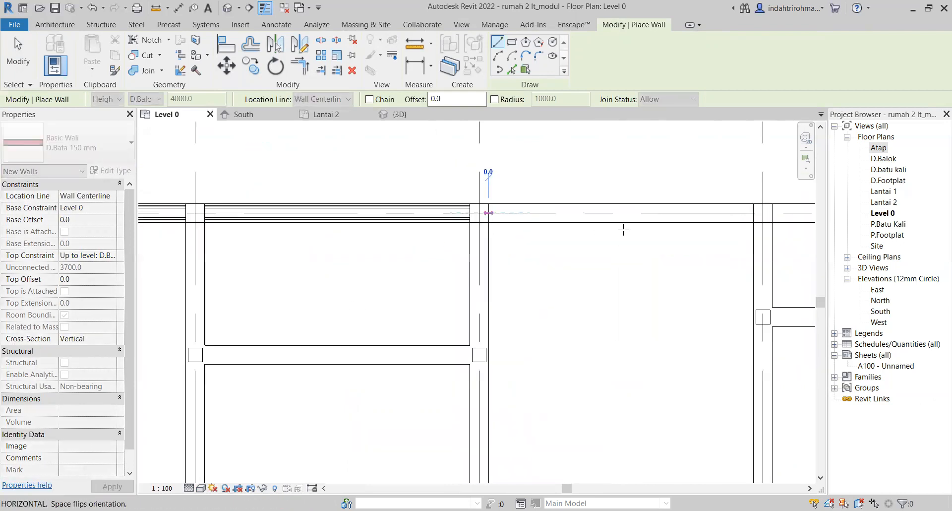
{"action": "left_click", "coordinate": [754, 213]}
{"action": "middle_click_drag", "start_coordinate": [697, 273], "coordinate": [329, 308]}
{"action": "left_click", "coordinate": [443, 232]}
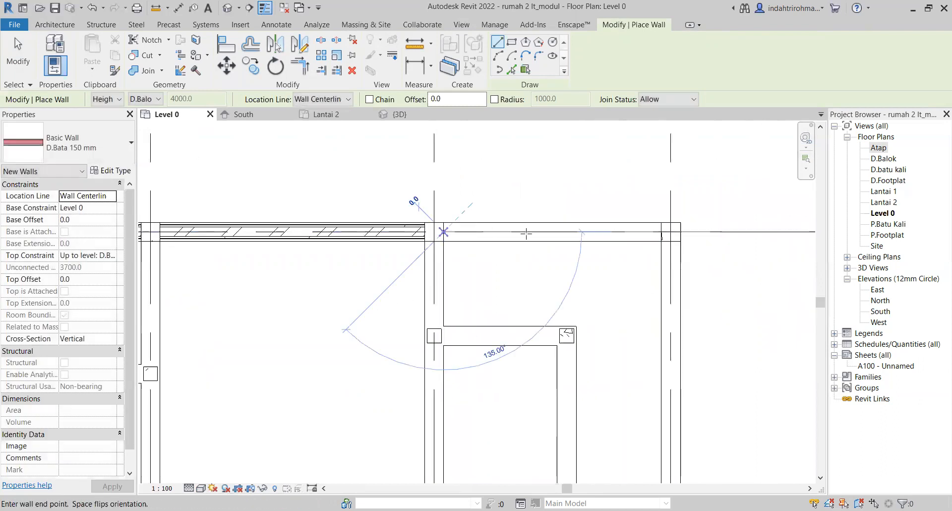
{"action": "left_click", "coordinate": [662, 231]}
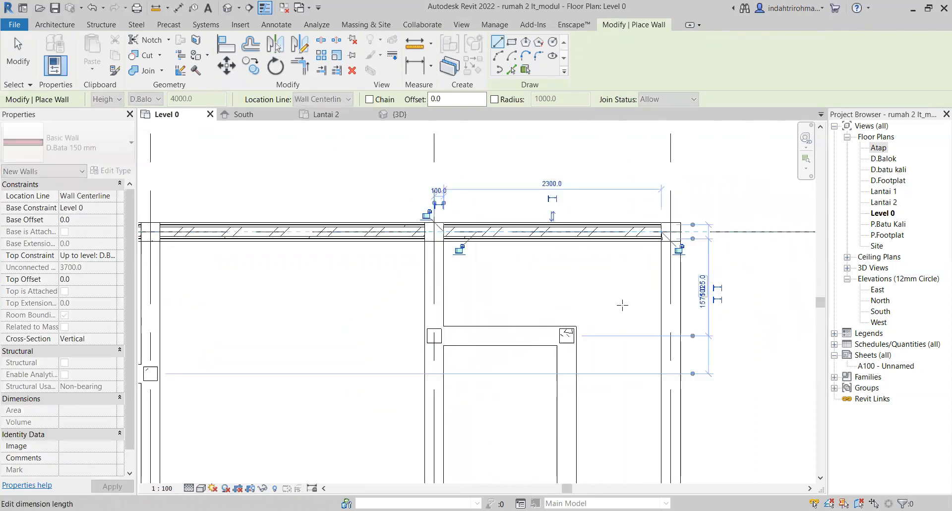
Draw a D.Bata 150 mm wall along the grid 5 beam between grids E and D
{"action": "middle_click_drag", "start_coordinate": [627, 308], "coordinate": [607, 215]}
{"action": "left_click", "coordinate": [647, 144]}
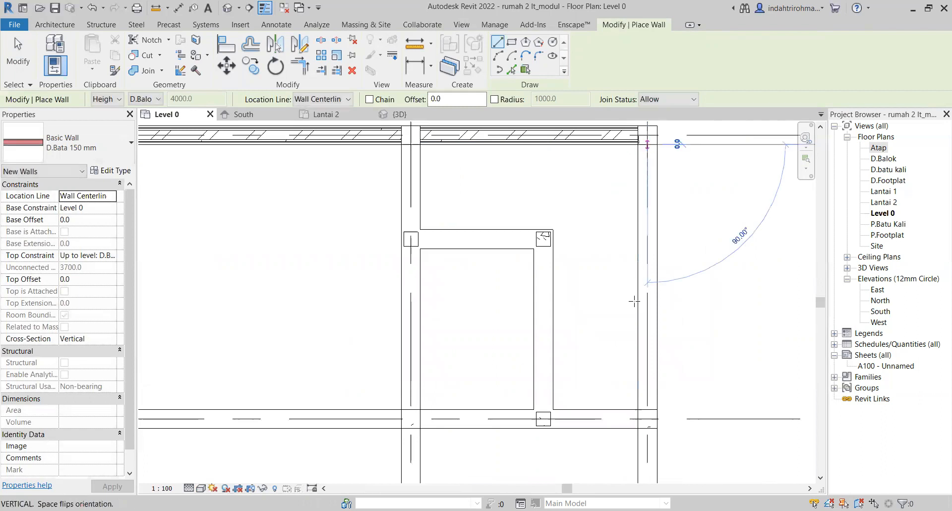
{"action": "left_click", "coordinate": [647, 409]}
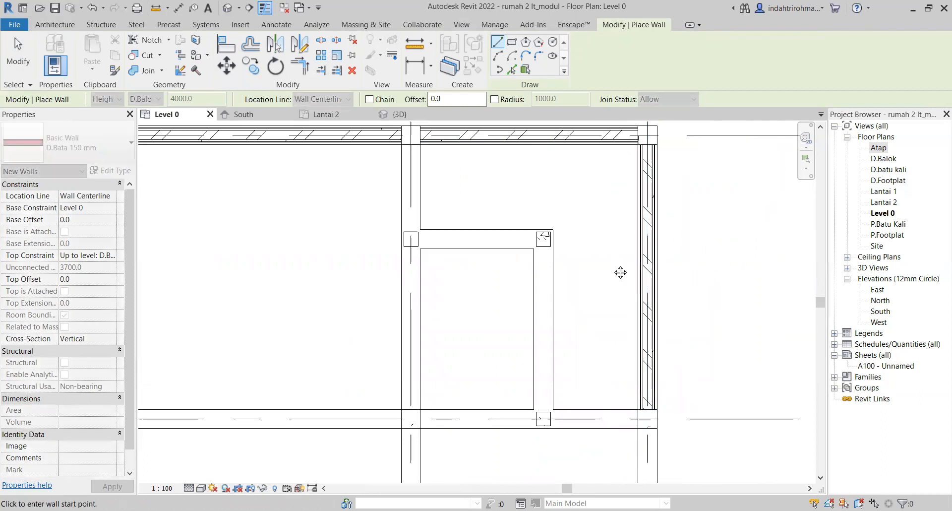
Draw a D.Bata 150 mm wall along the grid 5 beam between grids D and B
{"action": "middle_click_drag", "start_coordinate": [633, 441], "coordinate": [648, 261]}
{"action": "left_click", "coordinate": [663, 248]}
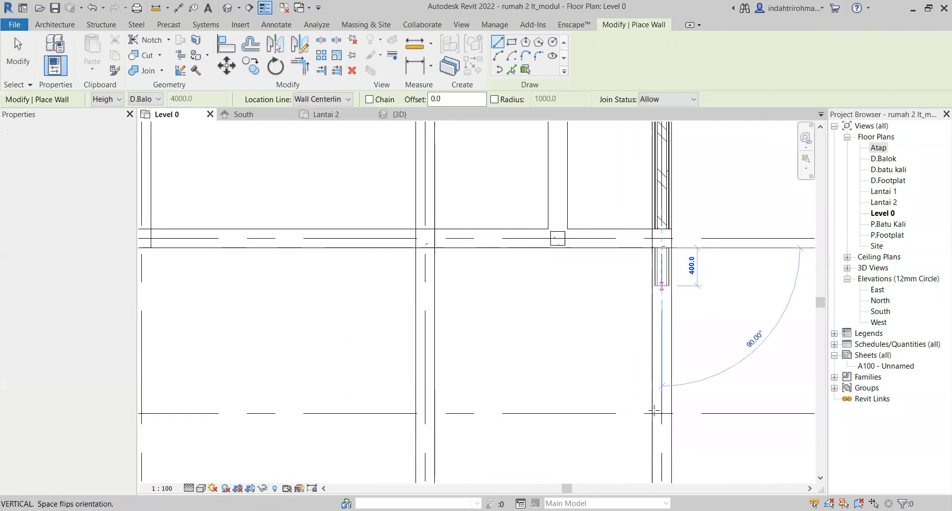
{"action": "scroll", "coordinate": [647, 421], "scroll_direction": "down", "scroll_amount": 2}
{"action": "middle_click_drag", "start_coordinate": [653, 438], "coordinate": [645, 309]}
{"action": "scroll", "coordinate": [645, 312], "scroll_direction": "up", "scroll_amount": 2}
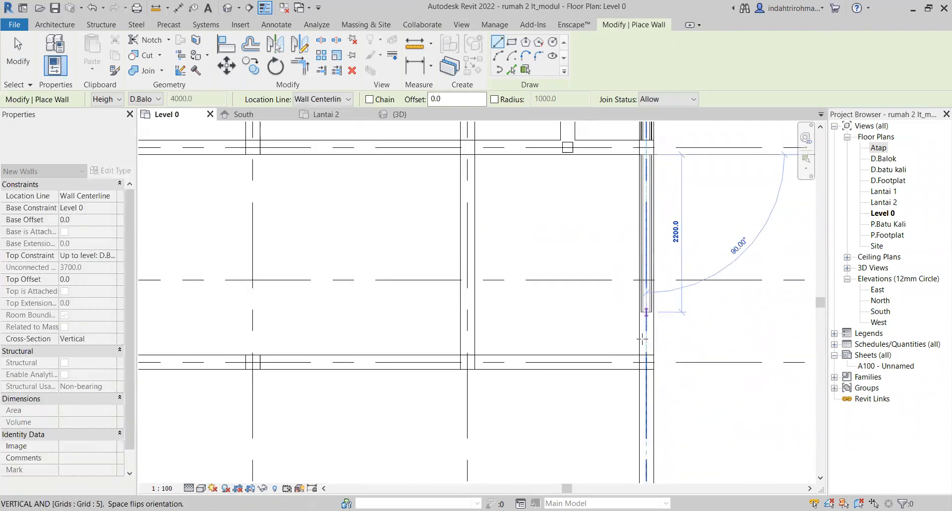
{"action": "left_click", "coordinate": [648, 362]}
{"action": "scroll", "coordinate": [606, 297], "scroll_direction": "down", "scroll_amount": 3}
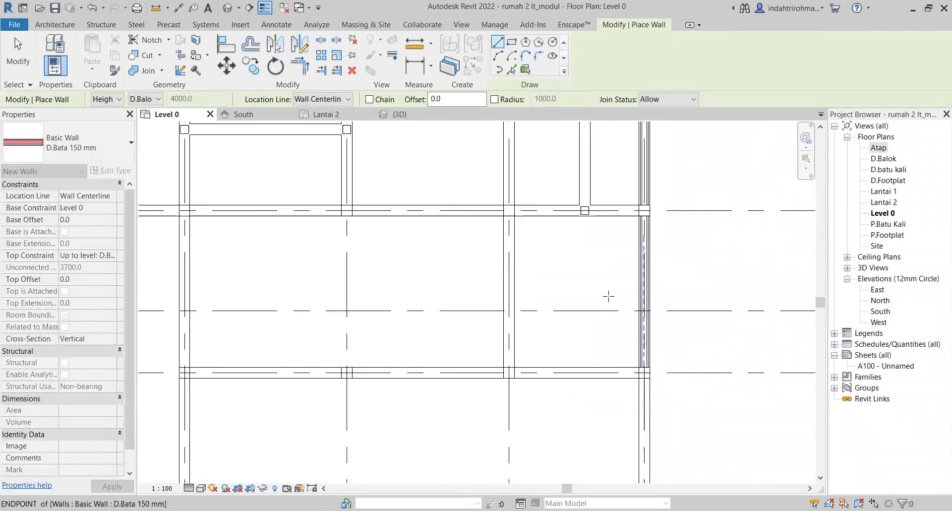
Examine the placed ground-floor walls in the Level 0 plan and from several angles in the default 3D view
{"action": "left_click", "coordinate": [394, 115]}
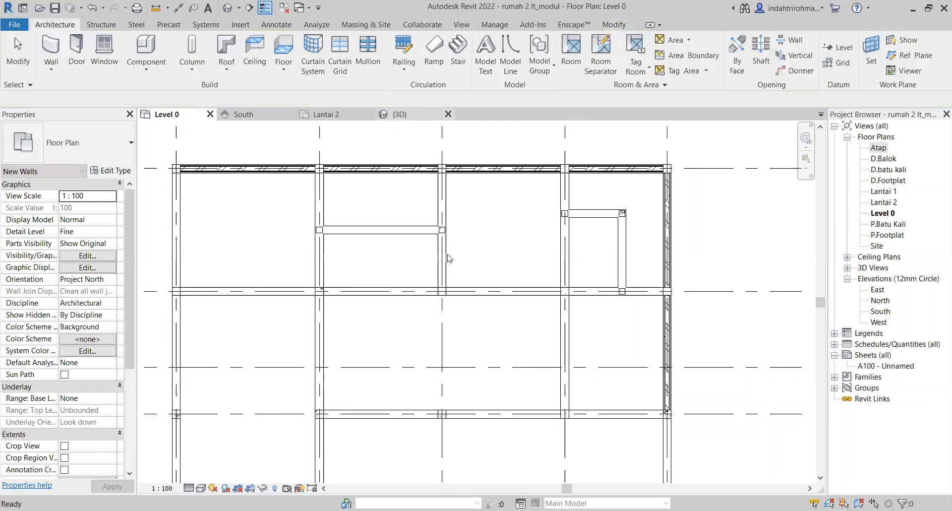
{"action": "scroll", "coordinate": [500, 320], "scroll_direction": "down", "scroll_amount": 4}
{"action": "middle_click_drag", "start_coordinate": [501, 320], "coordinate": [692, 334], "text": "shift"}
{"action": "middle_click_drag", "start_coordinate": [715, 314], "coordinate": [722, 312], "text": "shift"}
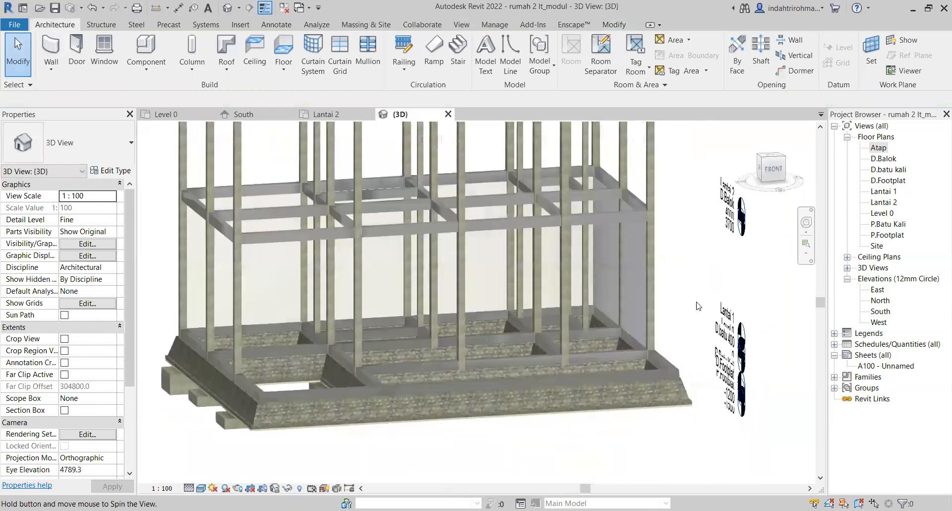
{"action": "left_click", "coordinate": [169, 115]}
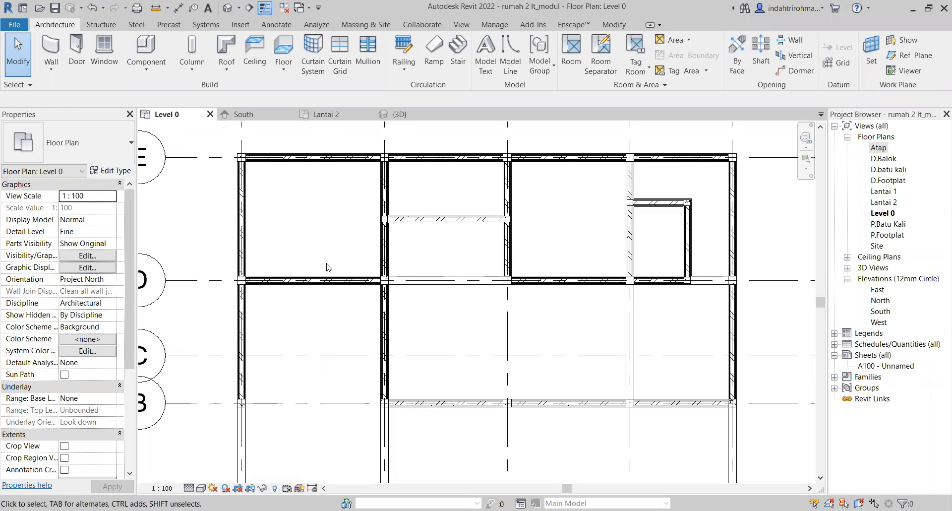
{"action": "left_click", "coordinate": [403, 119]}
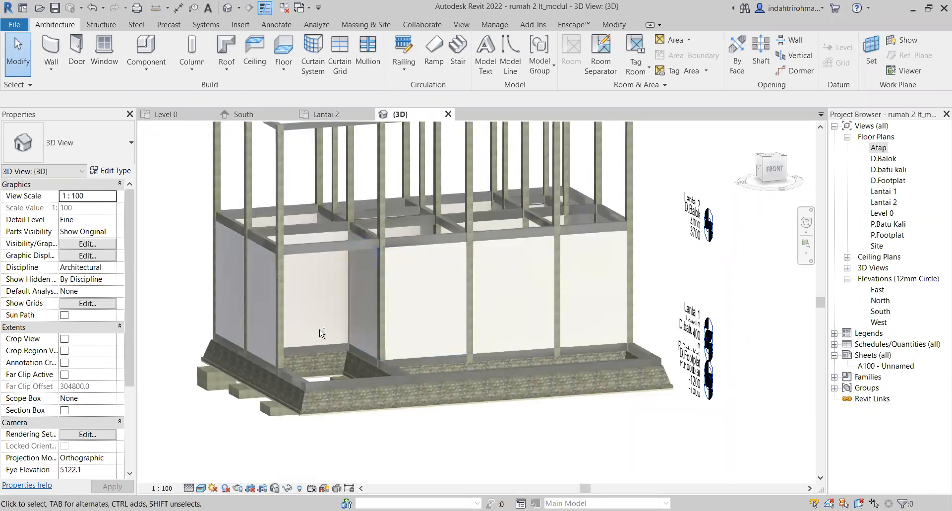
{"action": "middle_click_drag", "start_coordinate": [425, 395], "coordinate": [364, 233], "text": "shift"}
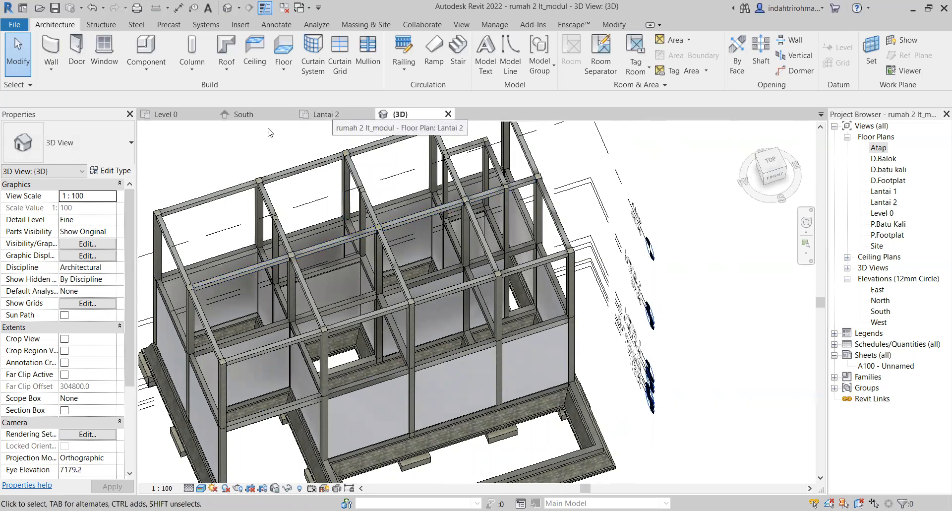
Check the Lantai 2 and D.Balok levels in the South elevation and the column layout in the Lantai 2 floor plan
{"action": "left_click", "coordinate": [243, 114]}
{"action": "scroll", "coordinate": [291, 280], "scroll_direction": "up", "scroll_amount": 5}
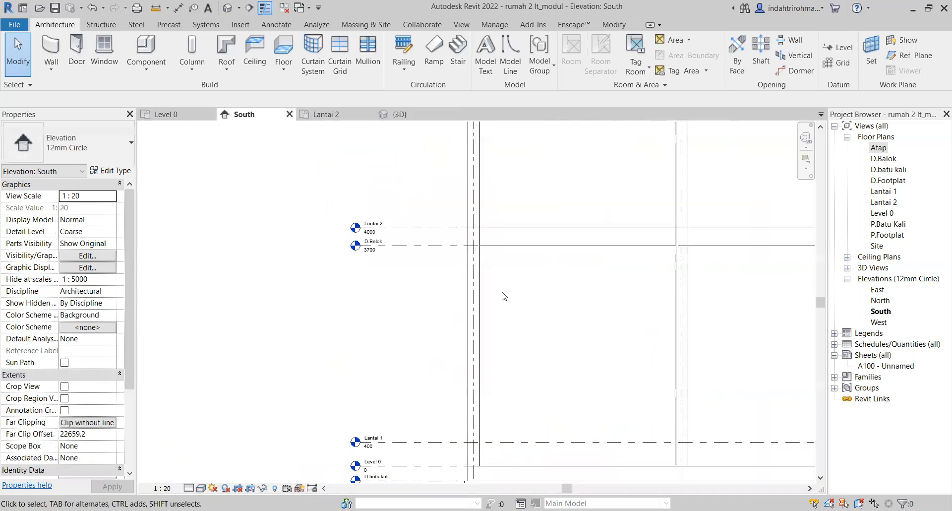
{"action": "scroll", "coordinate": [292, 279], "scroll_direction": "up", "scroll_amount": 2}
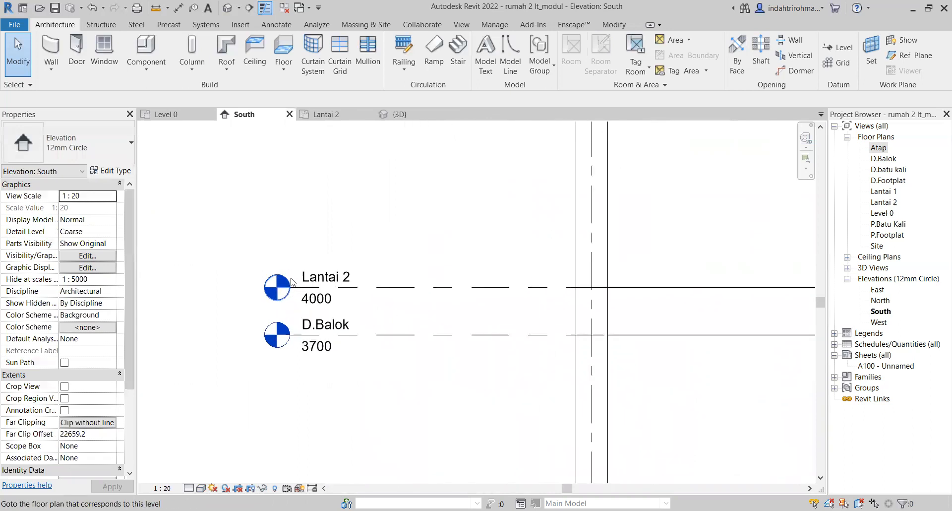
{"action": "left_click", "coordinate": [335, 116]}
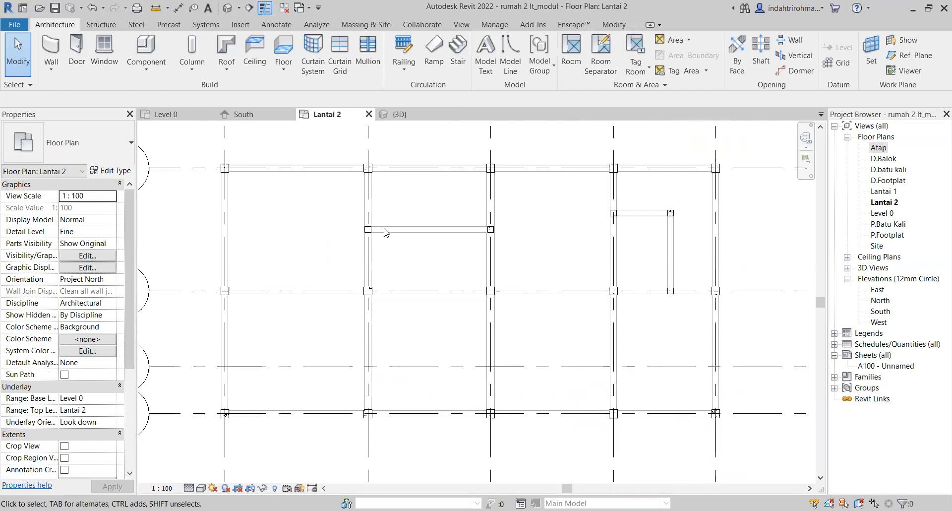
{"action": "left_click", "coordinate": [253, 116]}
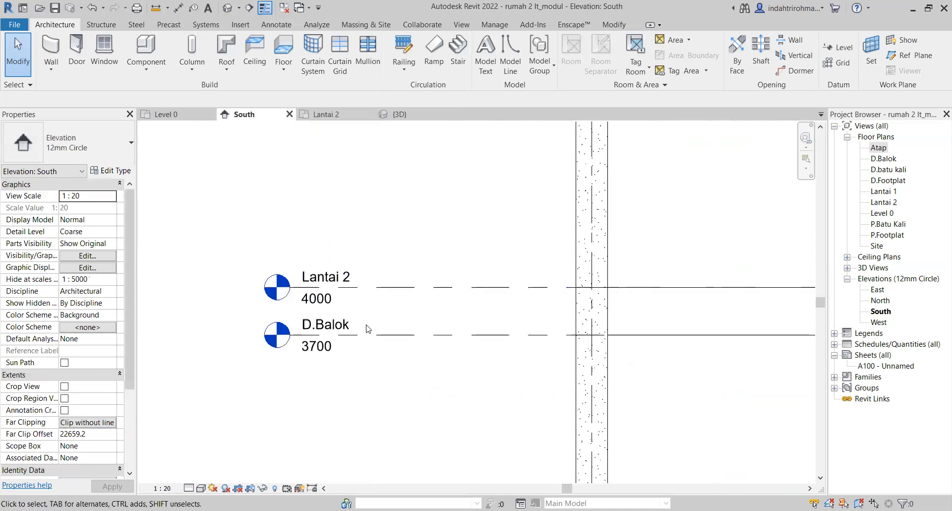
In the South elevation, copy the Atap level down to the underside of the roof ring beam, at elevation 7800
{"action": "scroll", "coordinate": [365, 325], "scroll_direction": "down", "scroll_amount": 3}
{"action": "scroll", "coordinate": [379, 205], "scroll_direction": "up", "scroll_amount": 5}
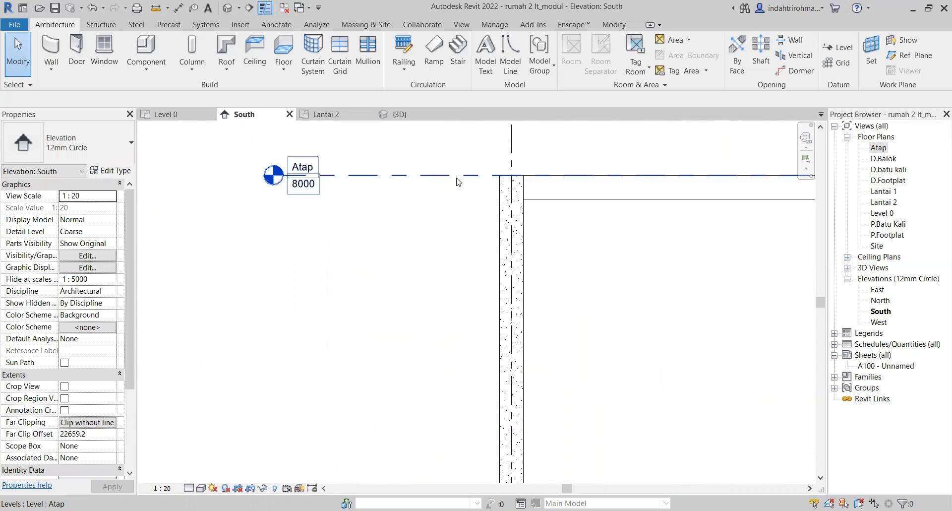
{"action": "left_click", "coordinate": [457, 176]}
{"action": "key", "text": "c"}
{"action": "key", "text": "o"}
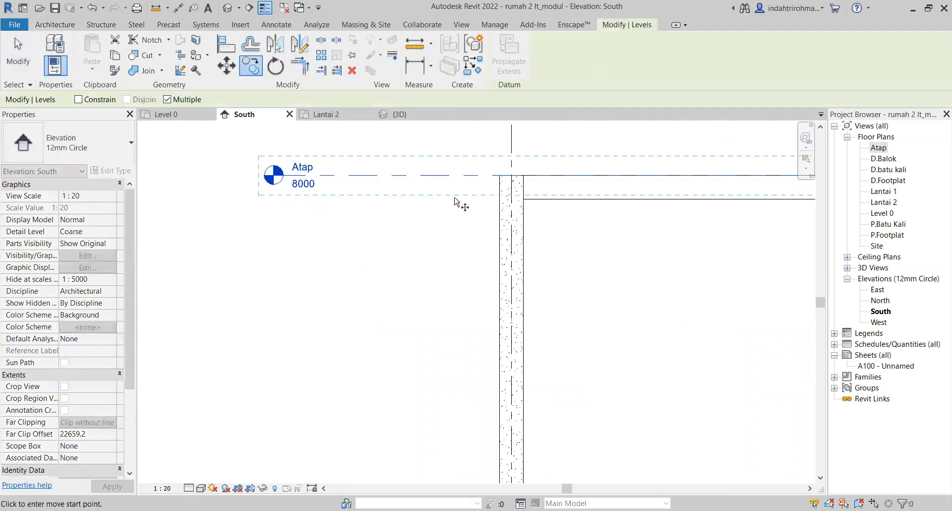
{"action": "left_click", "coordinate": [524, 175]}
{"action": "left_click", "coordinate": [526, 199]}
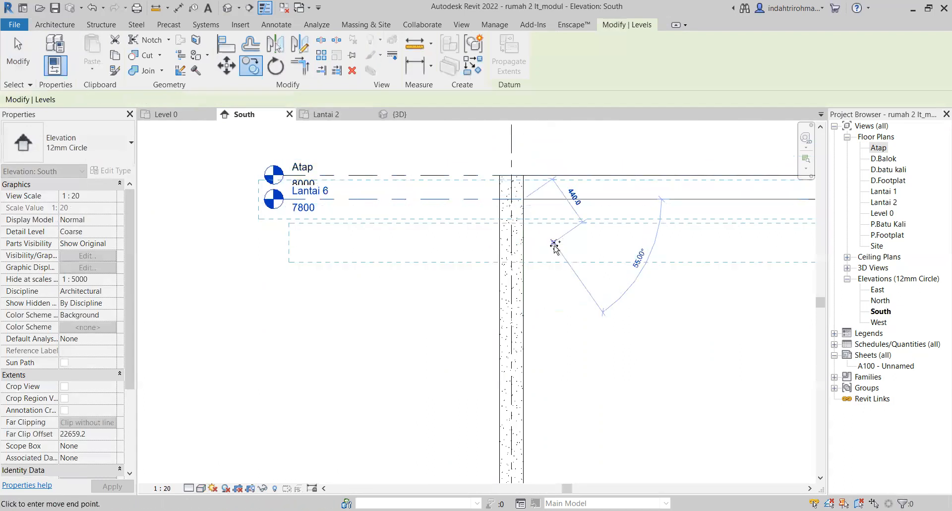
{"action": "key", "text": "Escape"}
{"action": "key", "text": "Escape"}
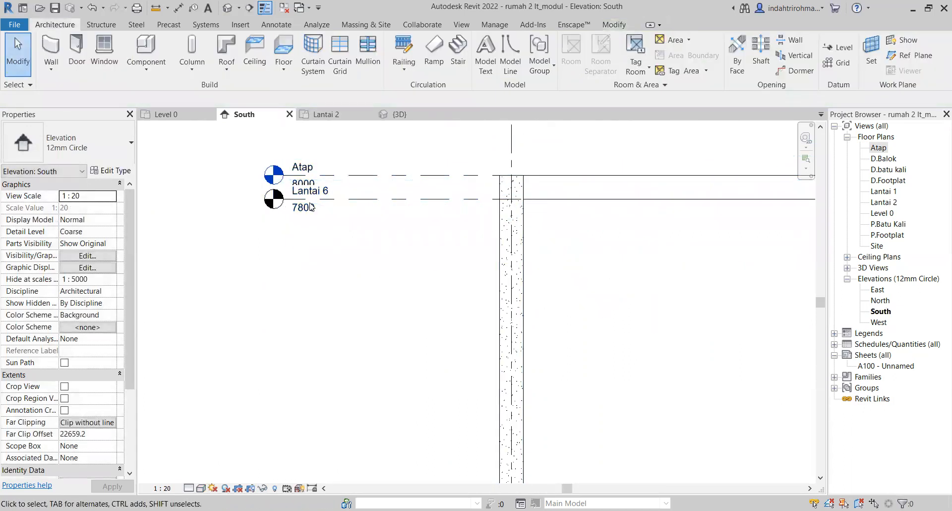
Rename the copied level at elevation 7800 as D.Ring Balok
{"action": "double_click", "coordinate": [327, 192]}
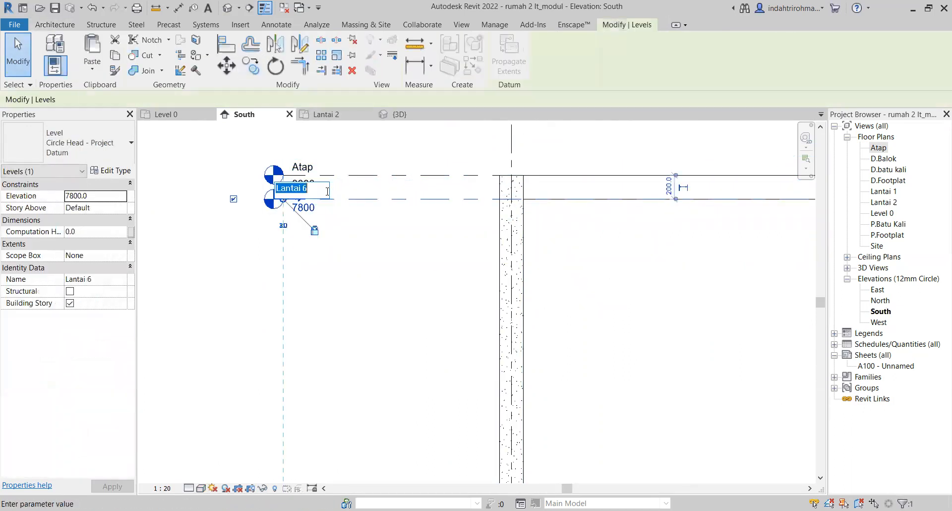
{"action": "type", "text": "D"}
{"action": "key", "text": "Return"}
{"action": "left_click", "coordinate": [362, 184]}
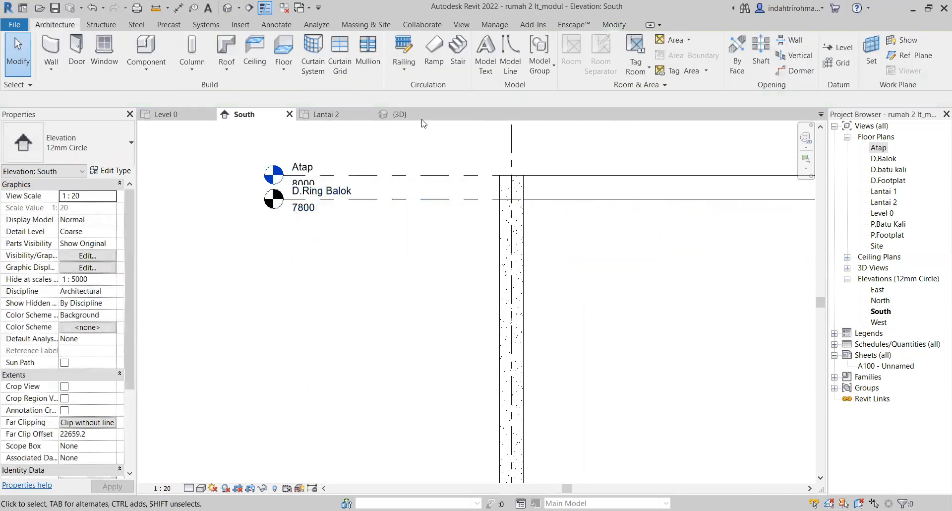
Create a floor plan view for the D.Ring Balok level, check its beam layout and close the view
{"action": "middle_click_drag", "start_coordinate": [381, 174], "coordinate": [384, 188]}
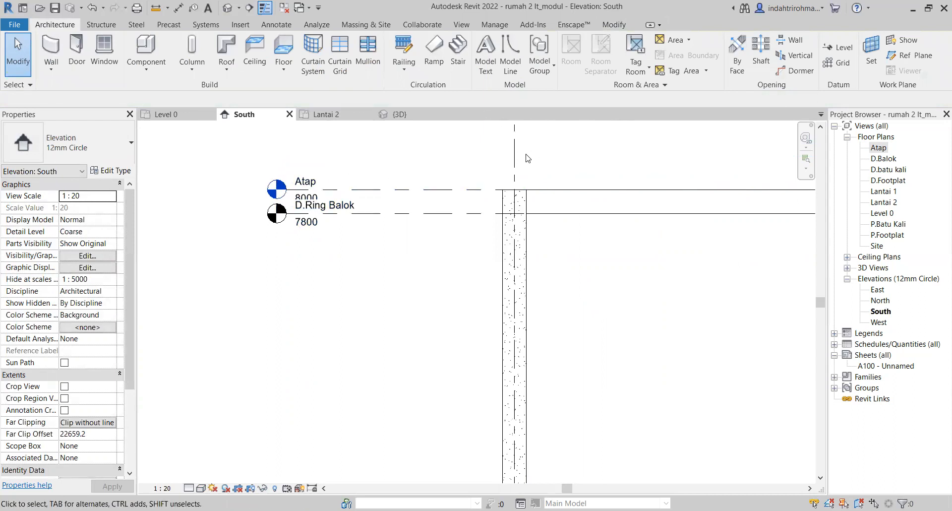
{"action": "left_click", "coordinate": [461, 25]}
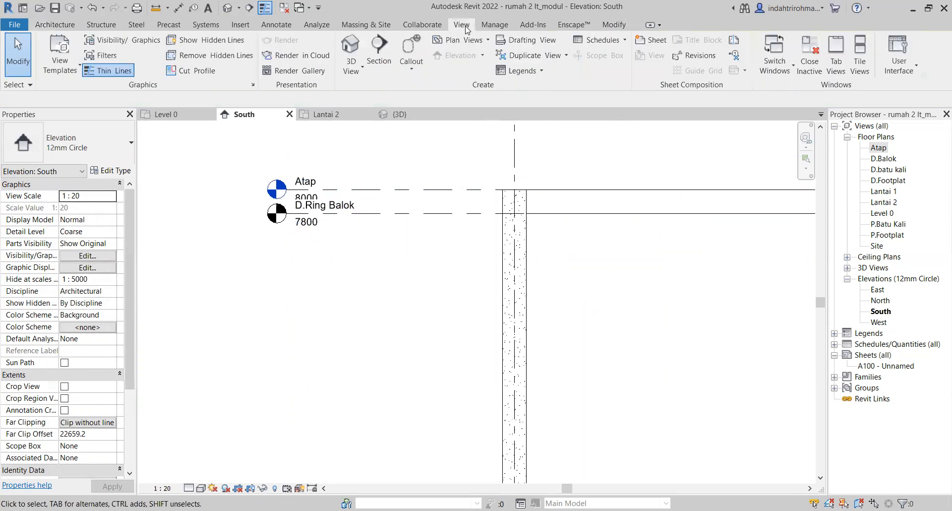
{"action": "left_click", "coordinate": [466, 48]}
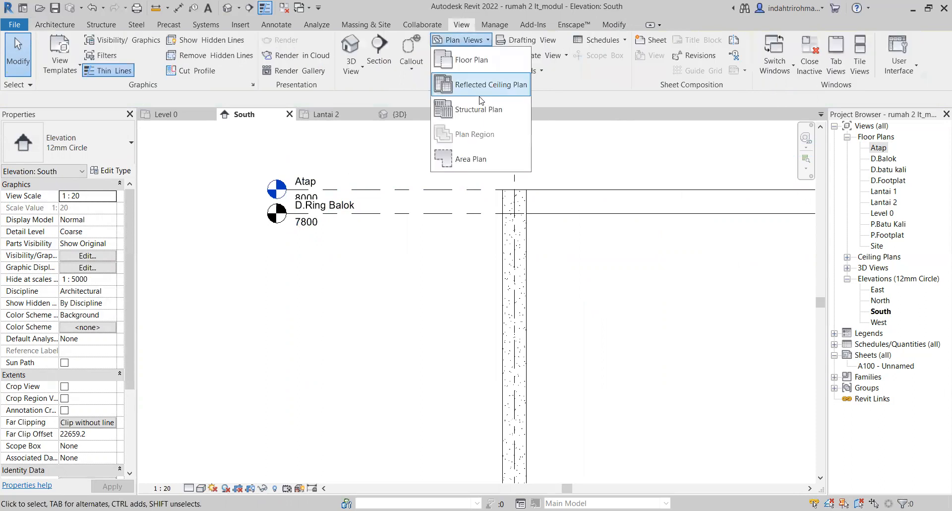
{"action": "left_click", "coordinate": [482, 67]}
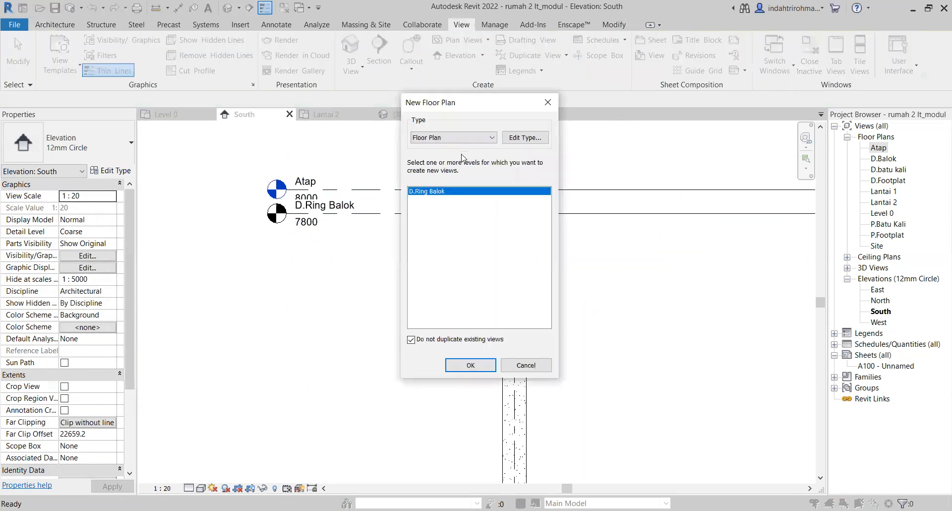
{"action": "left_click", "coordinate": [482, 364]}
{"action": "scroll", "coordinate": [472, 276], "scroll_direction": "up", "scroll_amount": 4}
{"action": "scroll", "coordinate": [471, 276], "scroll_direction": "up", "scroll_amount": 1}
{"action": "middle_click_drag", "start_coordinate": [474, 268], "coordinate": [452, 205]}
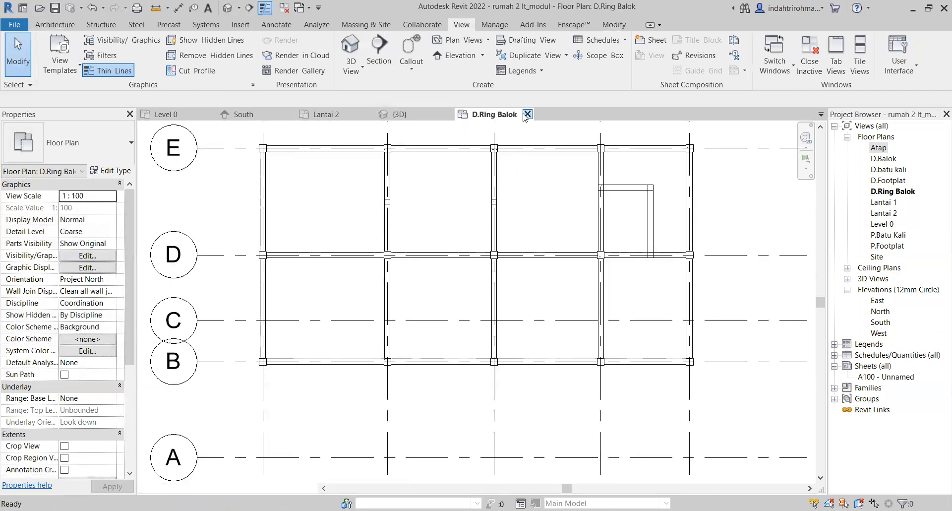
{"action": "left_click", "coordinate": [528, 114]}
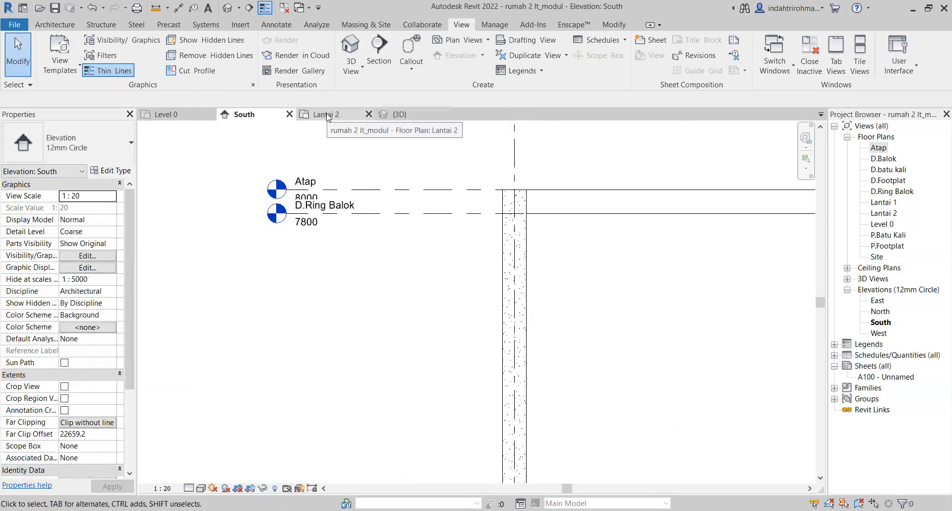
In the Lantai 2 floor plan, place a D.Bata 150 mm wall up to D.Ring Balok along grid E, between the first two columns
{"action": "left_click", "coordinate": [327, 115]}
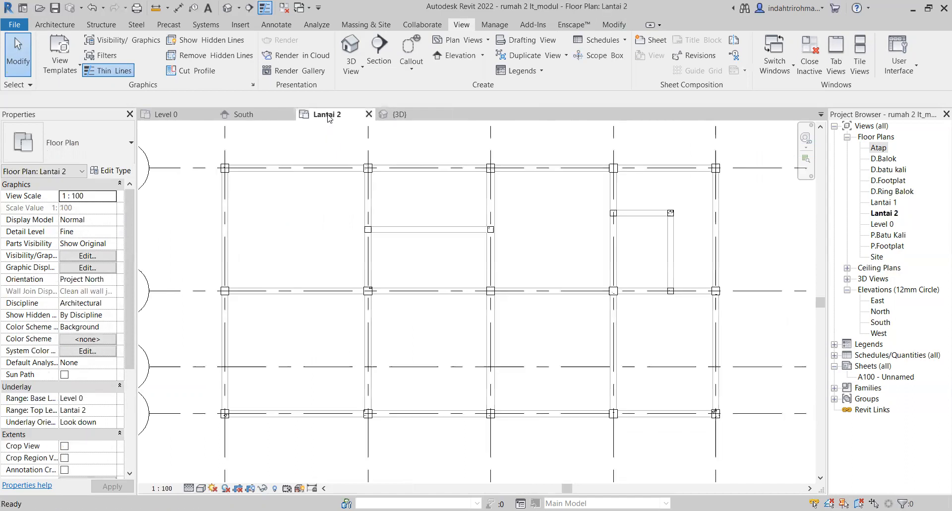
{"action": "mouse_move", "coordinate": [420, 259]}
{"action": "middle_mouse_down"}
{"action": "mouse_move", "coordinate": [423, 249]}
{"action": "mouse_move", "coordinate": [413, 256]}
{"action": "middle_mouse_up"}
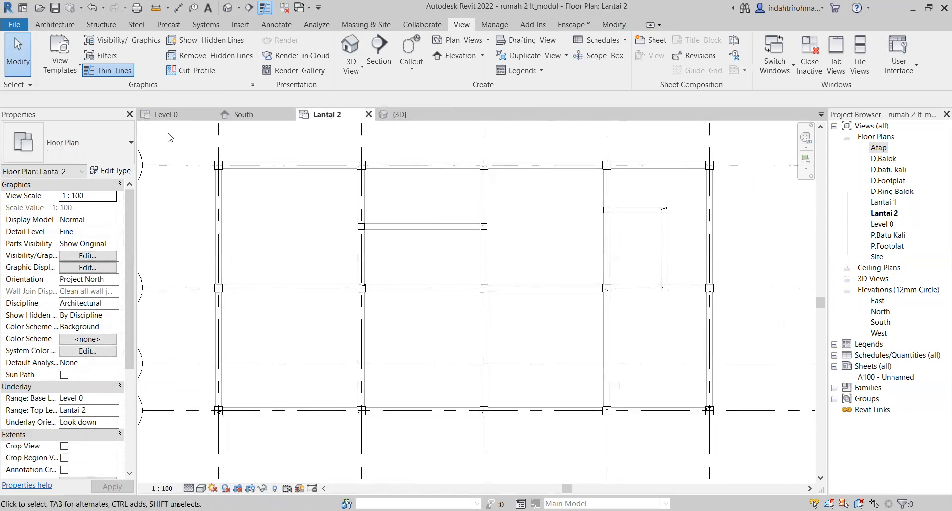
{"action": "left_click", "coordinate": [61, 26]}
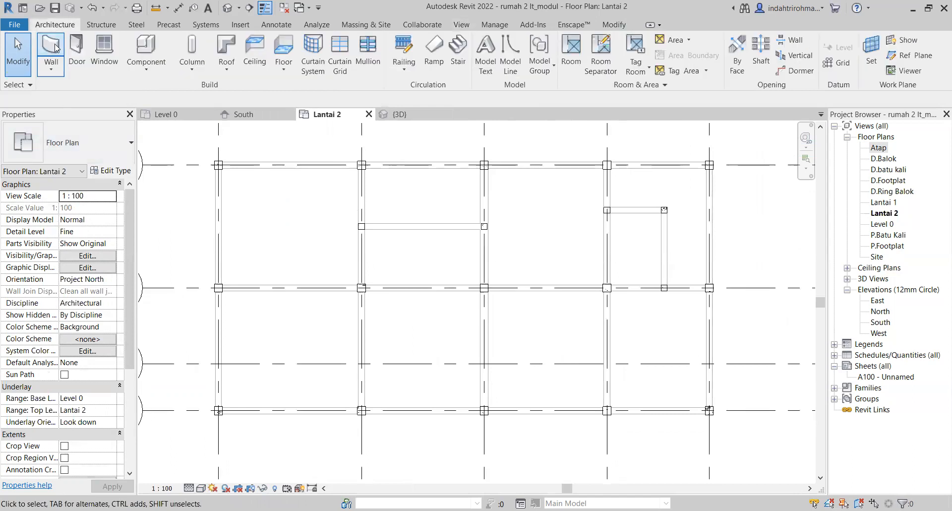
{"action": "left_click", "coordinate": [51, 47]}
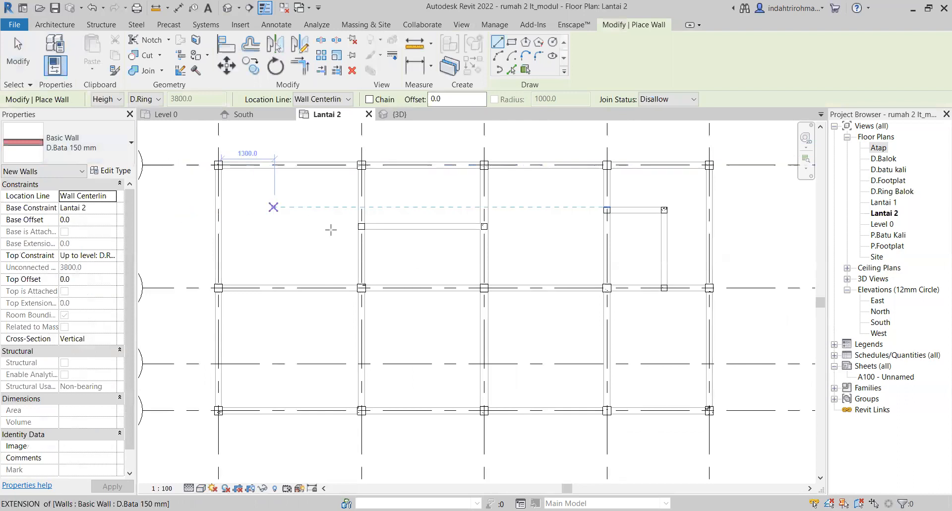
{"action": "middle_click_drag", "start_coordinate": [273, 238], "coordinate": [296, 234]}
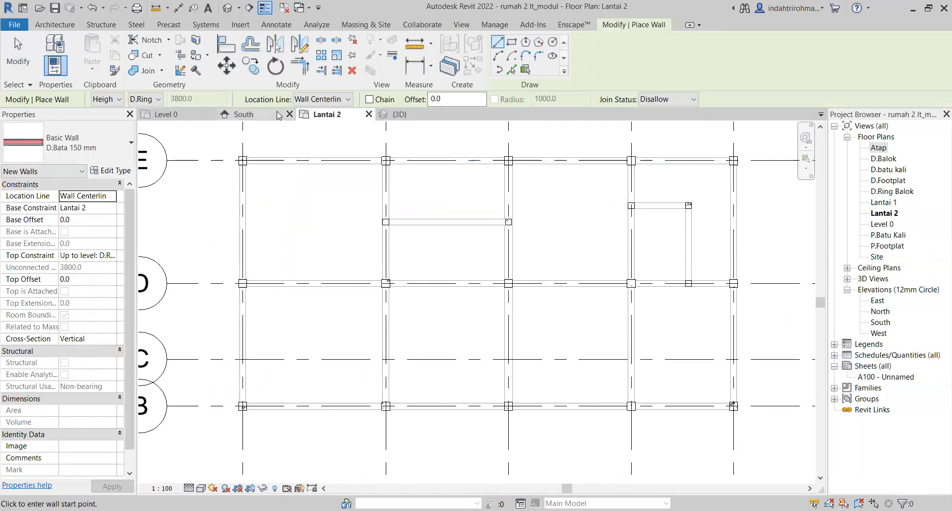
{"action": "left_click", "coordinate": [150, 102]}
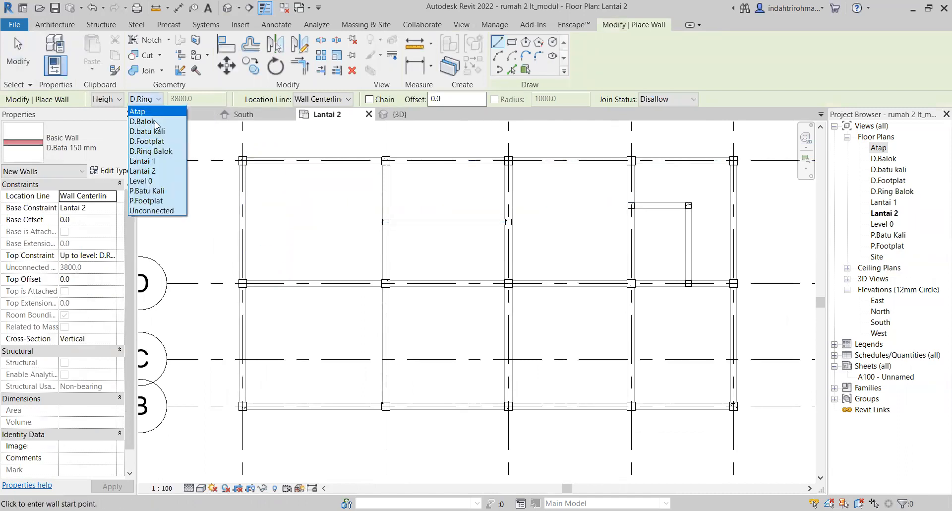
{"action": "left_click", "coordinate": [162, 156]}
{"action": "scroll", "coordinate": [243, 160], "scroll_direction": "up", "scroll_amount": 5}
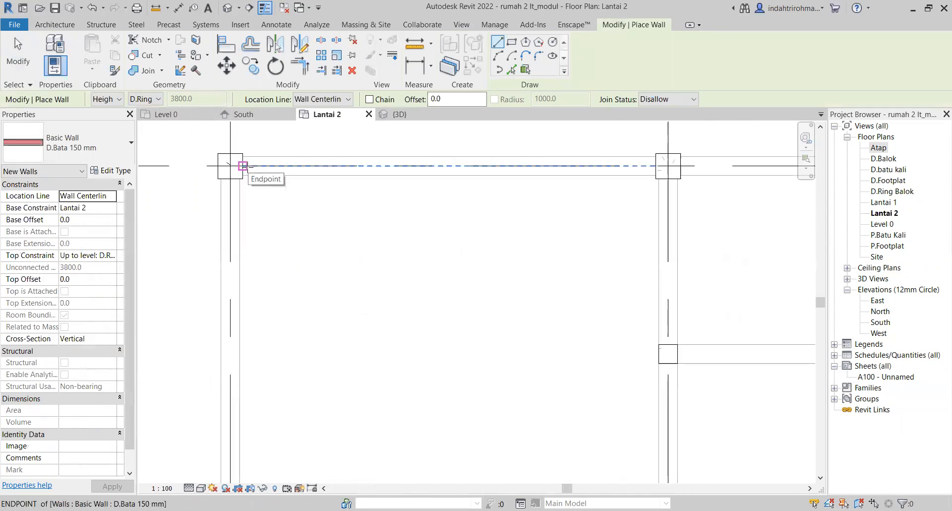
{"action": "left_click", "coordinate": [242, 166]}
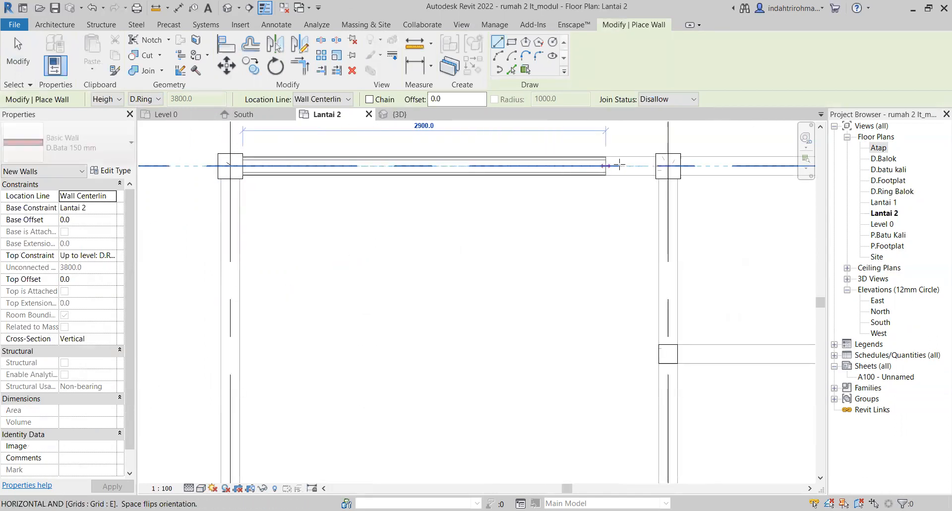
{"action": "left_click", "coordinate": [653, 165]}
Place another D.Bata 150 mm wall along grid E, between the second and third columns of the upper storey
{"action": "scroll", "coordinate": [570, 223], "scroll_direction": "down", "scroll_amount": 2}
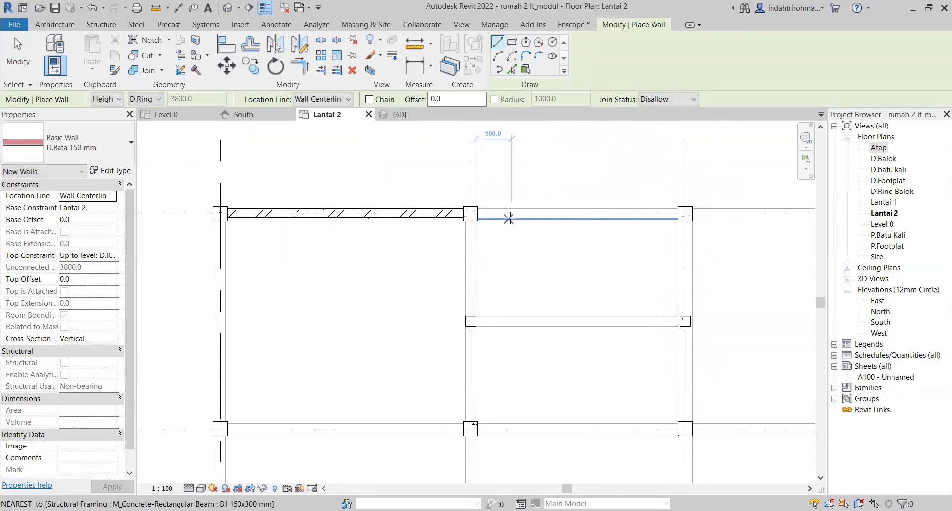
{"action": "left_click", "coordinate": [471, 214]}
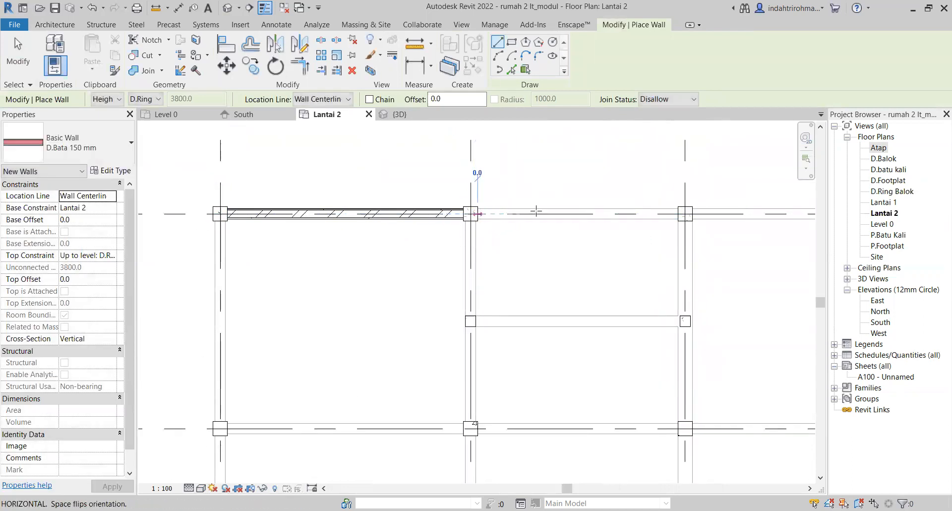
{"action": "left_click", "coordinate": [678, 214]}
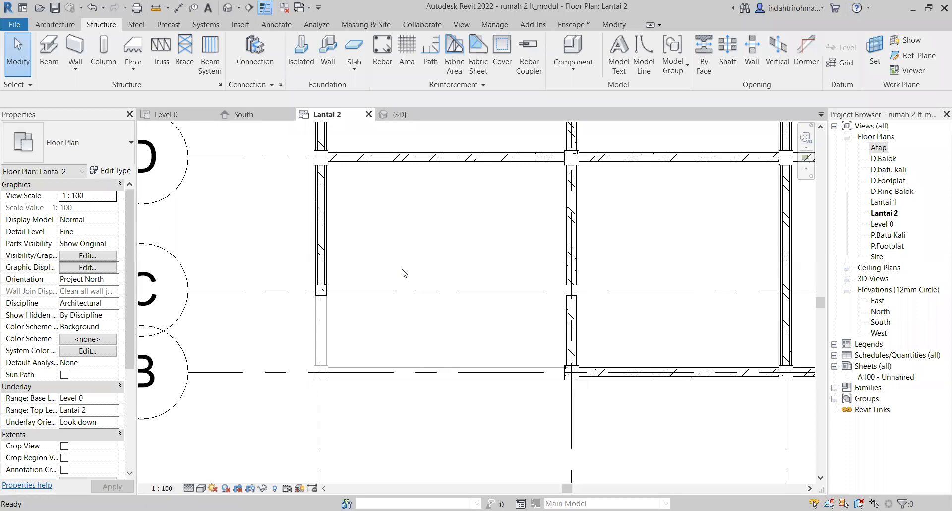
Check the upper-storey wall layout in the Lantai 2 floor plan and the walls of both storeys in the 3D view
{"action": "scroll", "coordinate": [404, 274], "scroll_direction": "down", "scroll_amount": 5}
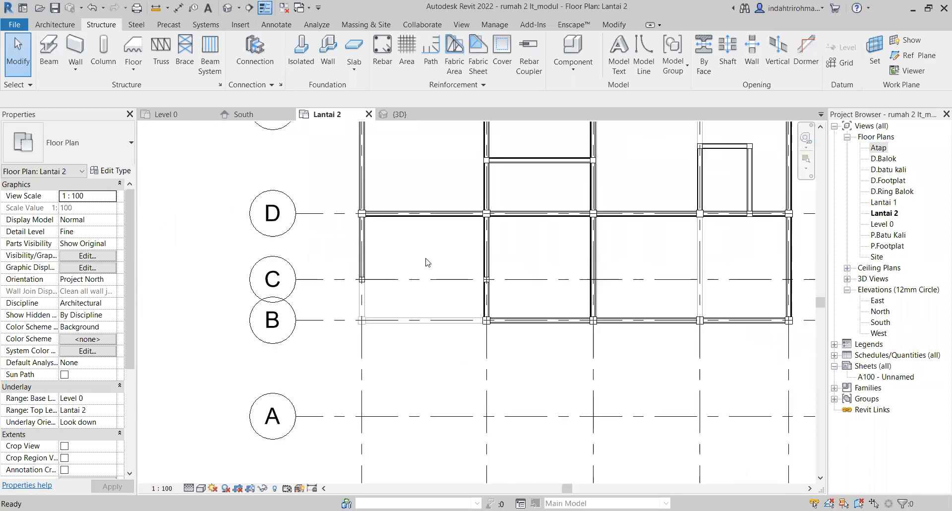
{"action": "middle_click_drag", "start_coordinate": [512, 259], "coordinate": [424, 324]}
{"action": "scroll", "coordinate": [491, 325], "scroll_direction": "up", "scroll_amount": 3}
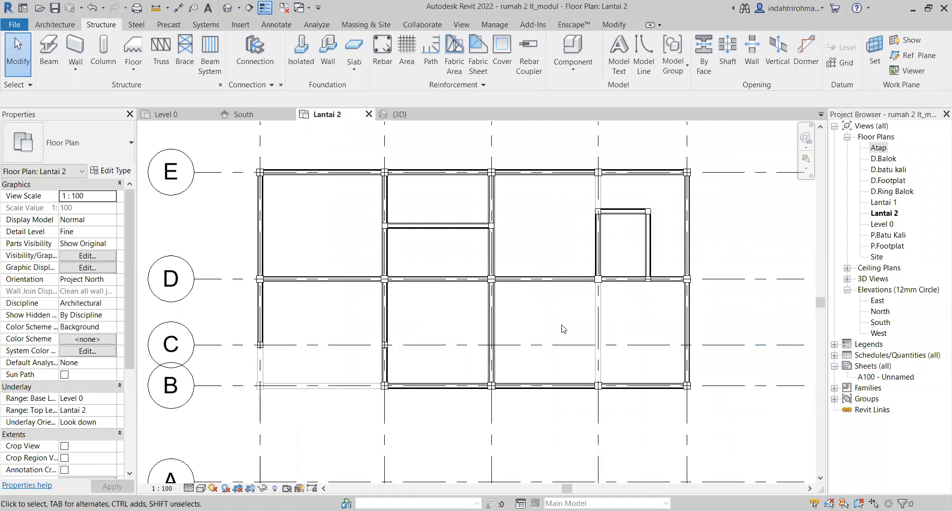
{"action": "middle_click_drag", "start_coordinate": [526, 311], "coordinate": [550, 353]}
{"action": "scroll", "coordinate": [525, 330], "scroll_direction": "up", "scroll_amount": 1}
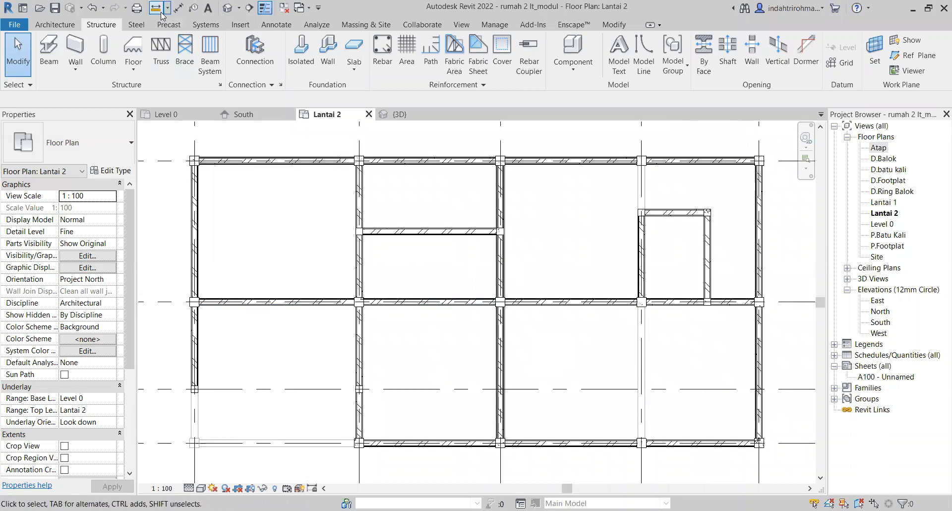
{"action": "left_click", "coordinate": [227, 9]}
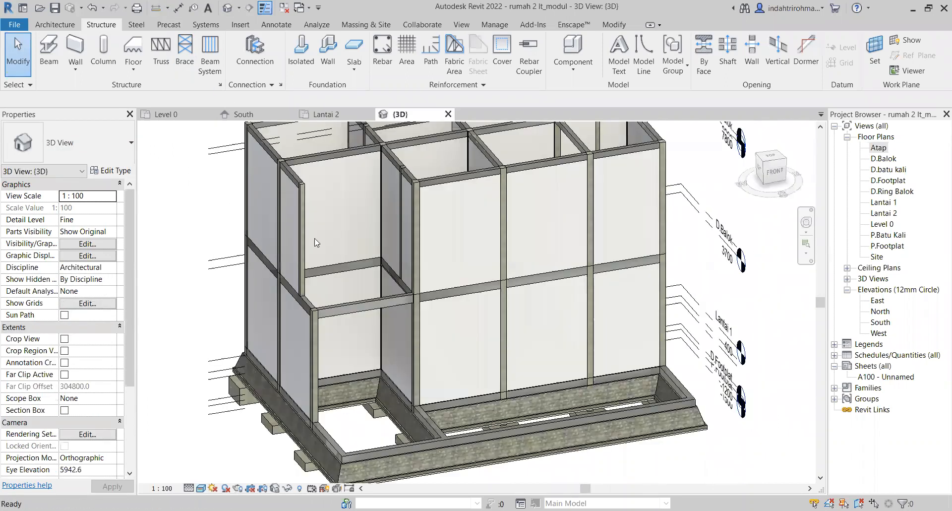
{"action": "middle_click_drag", "start_coordinate": [431, 289], "coordinate": [426, 328]}
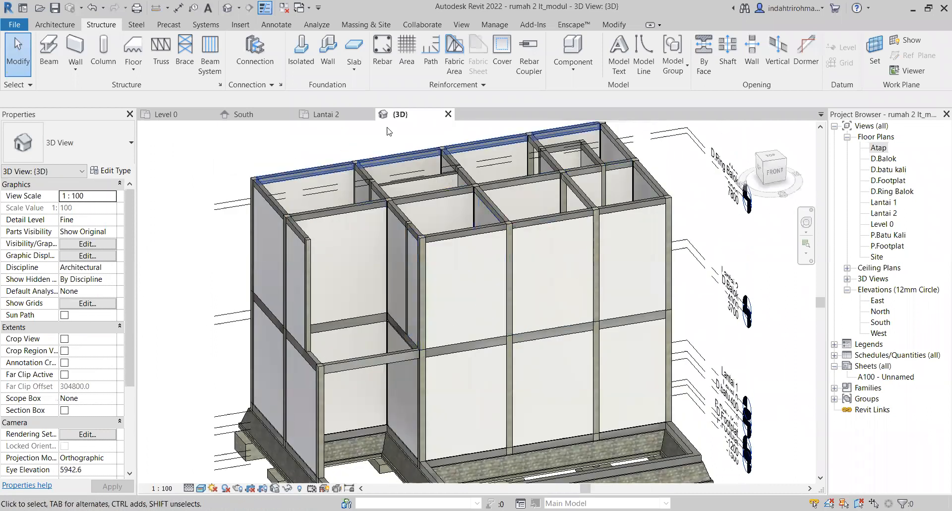